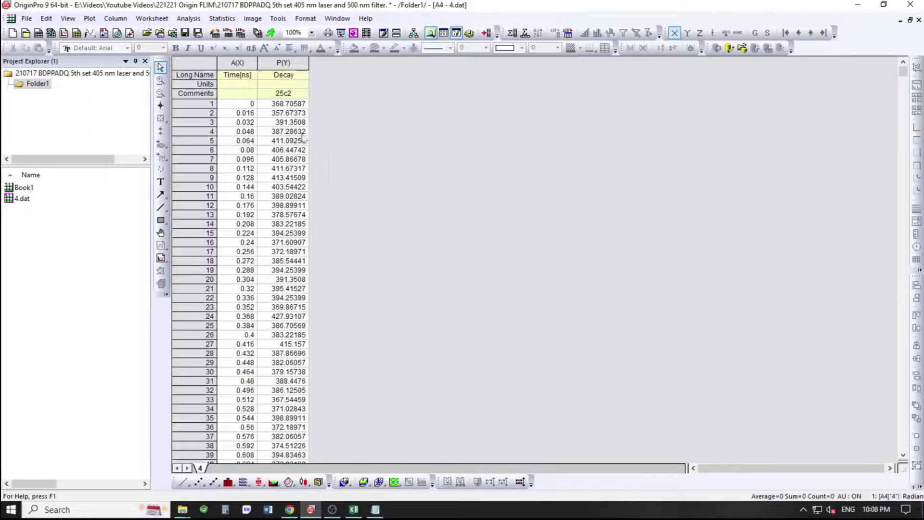
- Plot the Time[ns] and Decay columns of 4.dat as a line graph and move its legend into the plot's upper-right corner
click(241, 60)
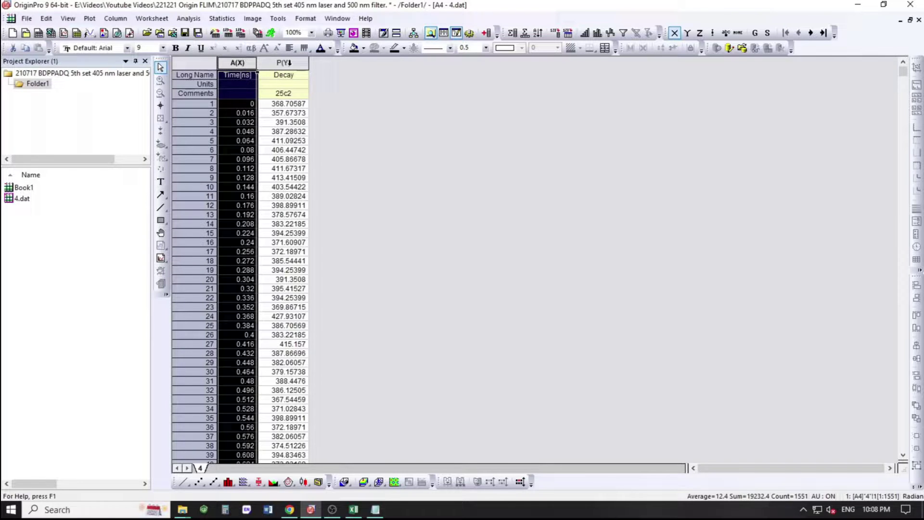
click(284, 63)
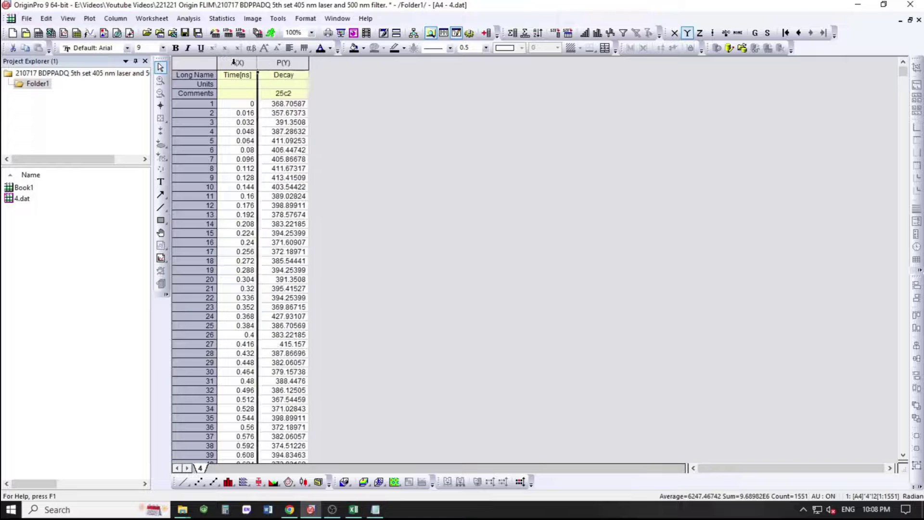
click(234, 61)
shift+click(280, 63)
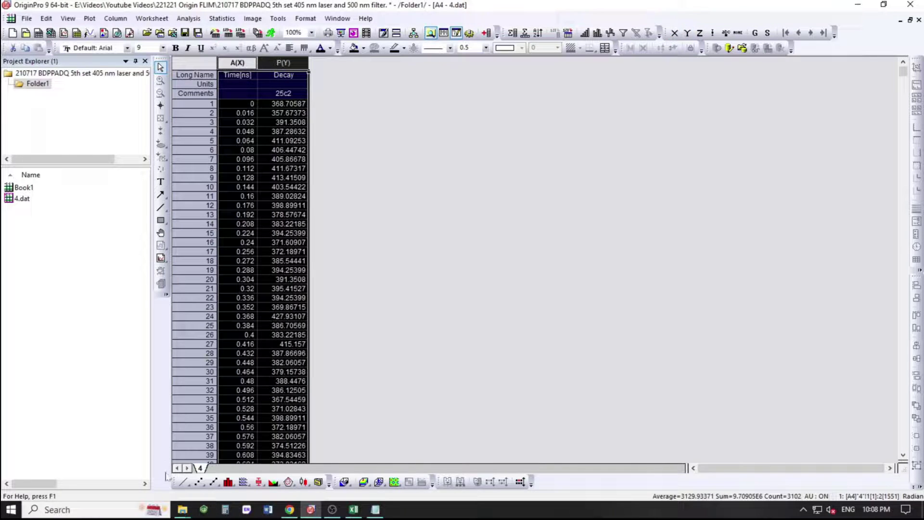
click(183, 481)
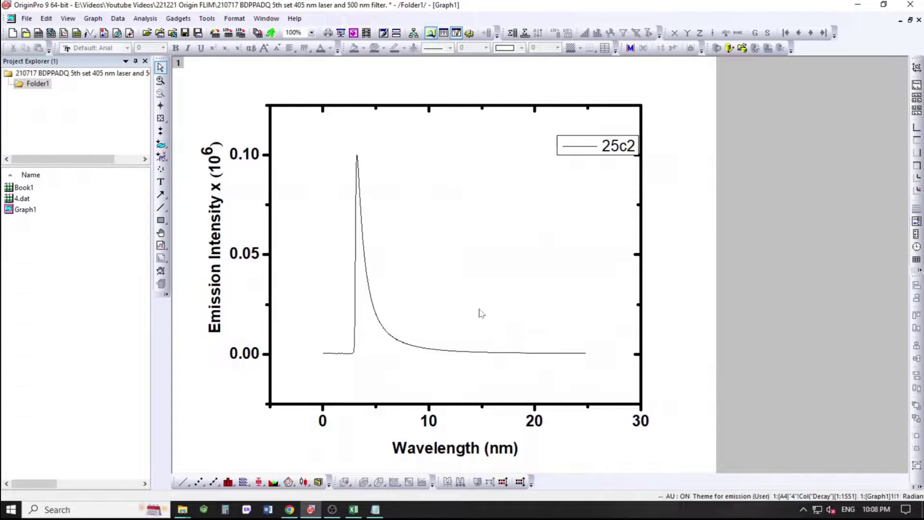
drag(617, 150, 614, 128)
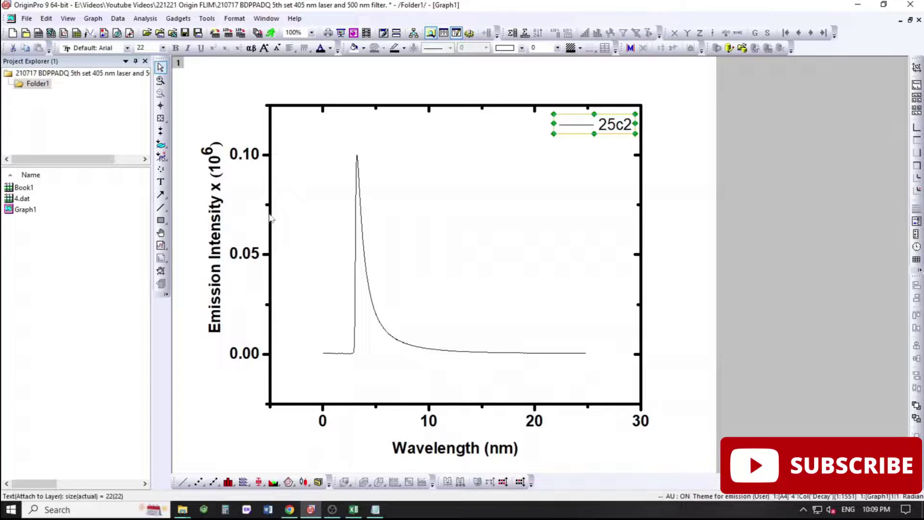
- Change the Y axis scale type to Log10 and rescale the graph to fit the decay curve
double_click(269, 216)
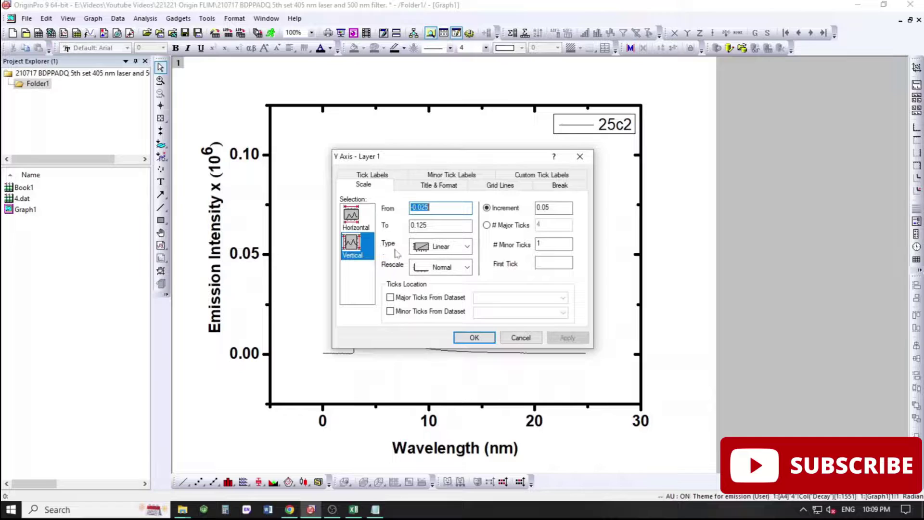
click(467, 247)
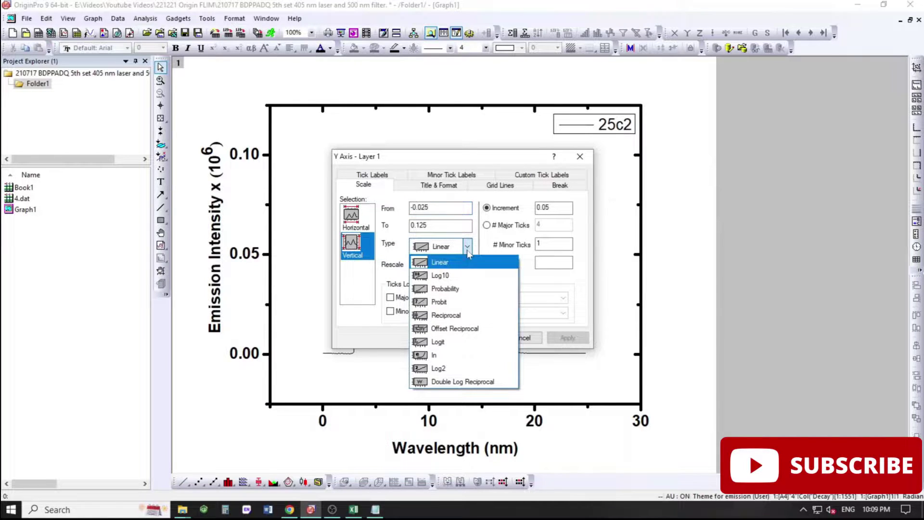
click(457, 275)
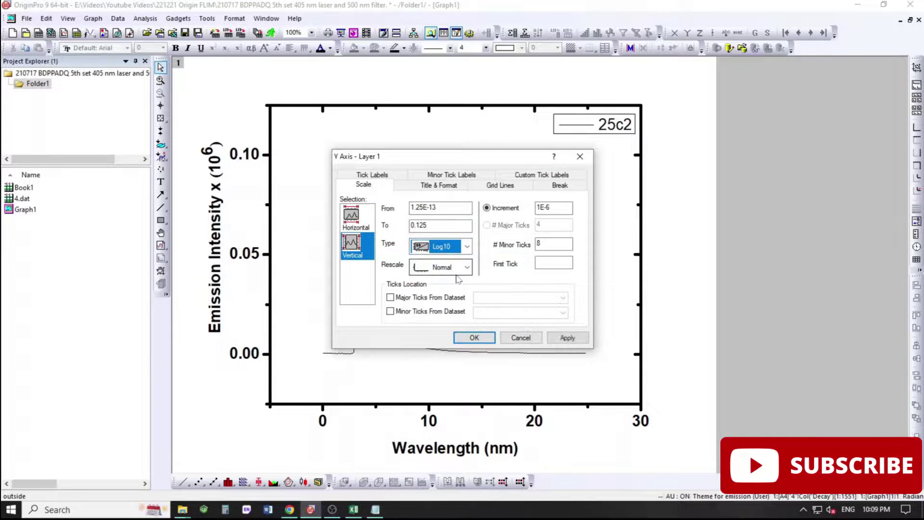
click(567, 338)
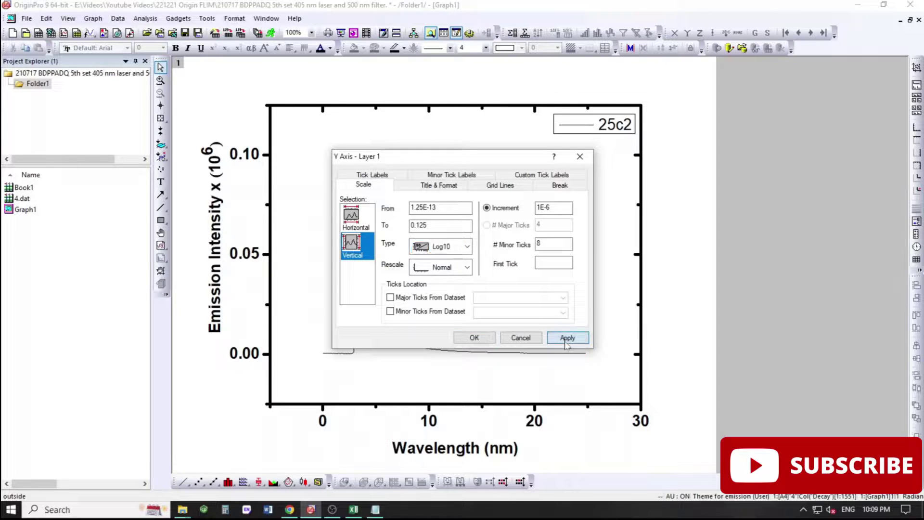
click(473, 338)
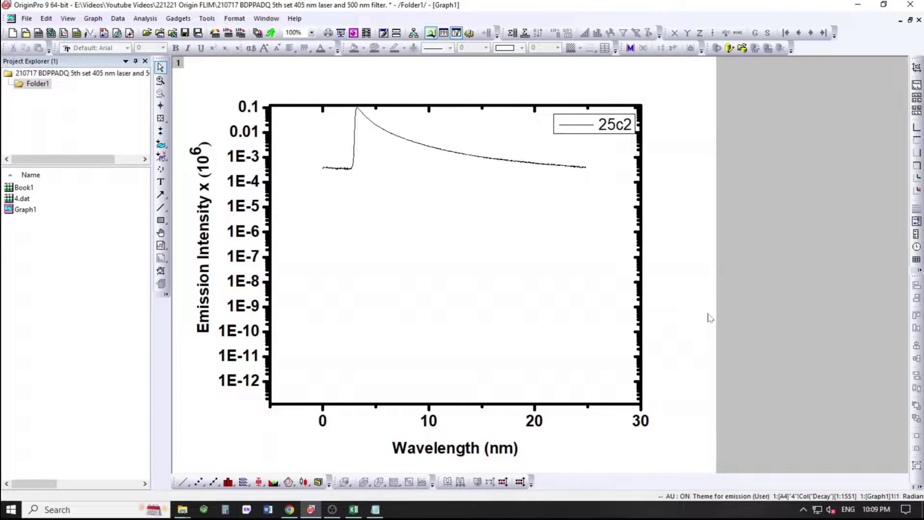
key(ctrl+r)
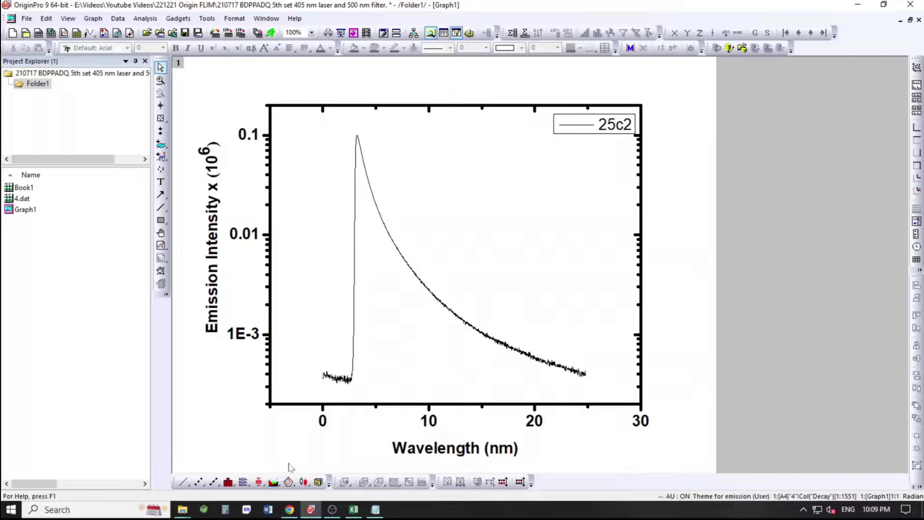
- Replace the Y axis title with "Decay"
click(214, 246)
double_click(213, 246)
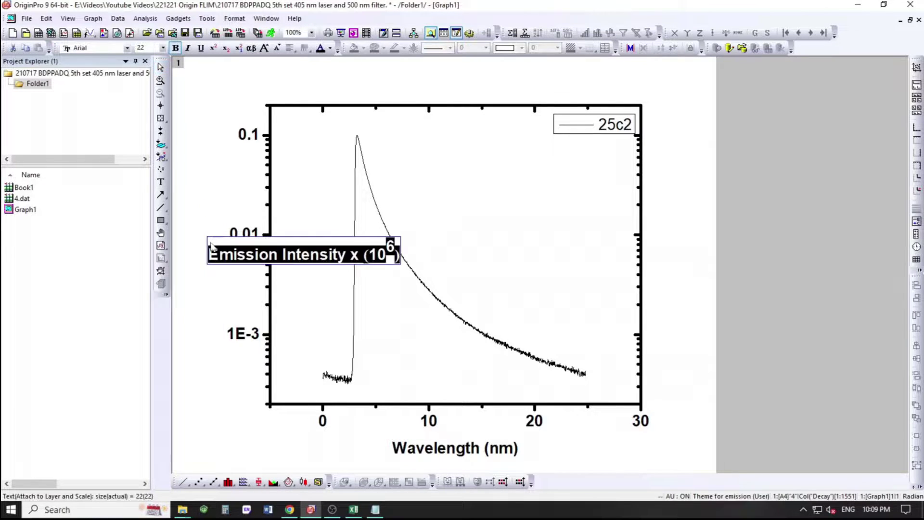
key(Delete)
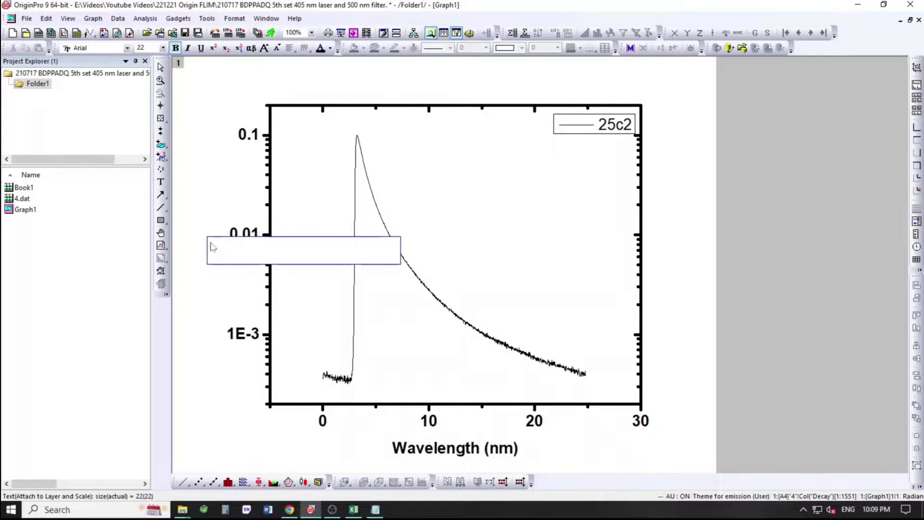
text(Decay)
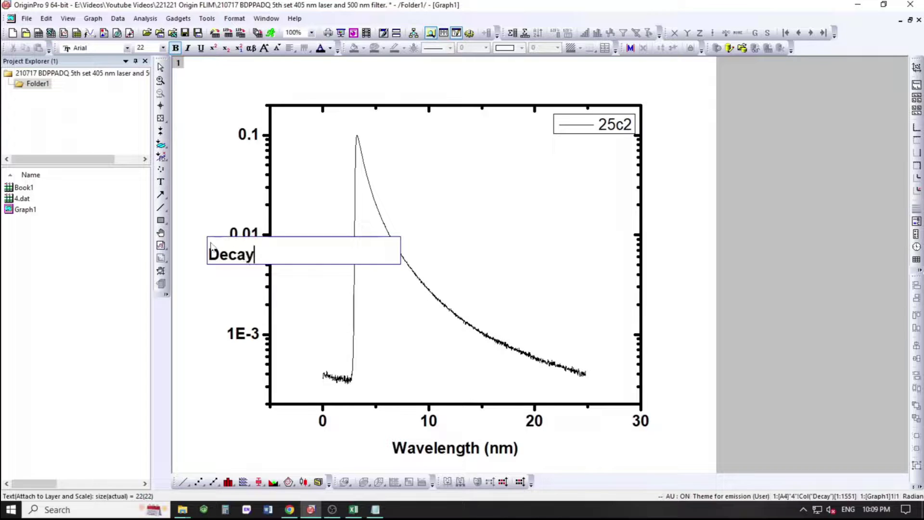
click(199, 312)
- Replace the X axis title with "Time (ns)"
double_click(479, 452)
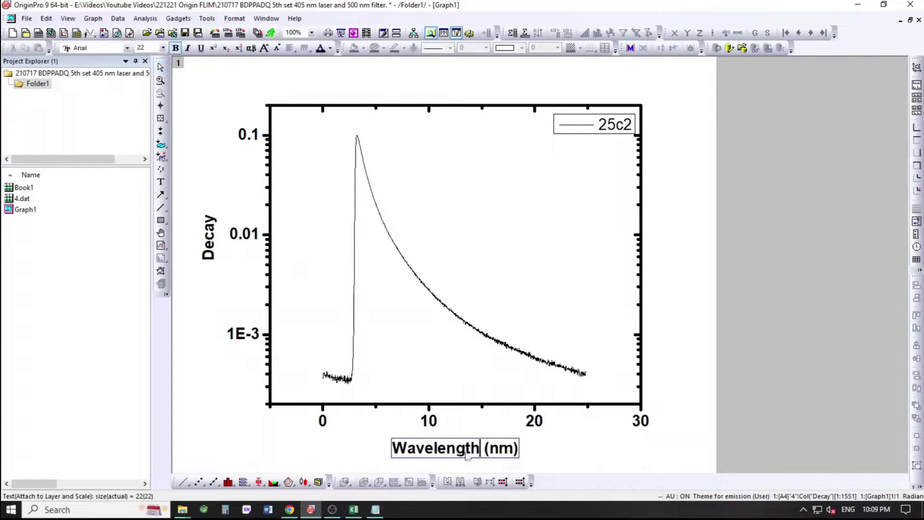
drag(394, 453, 557, 469)
key(Delete)
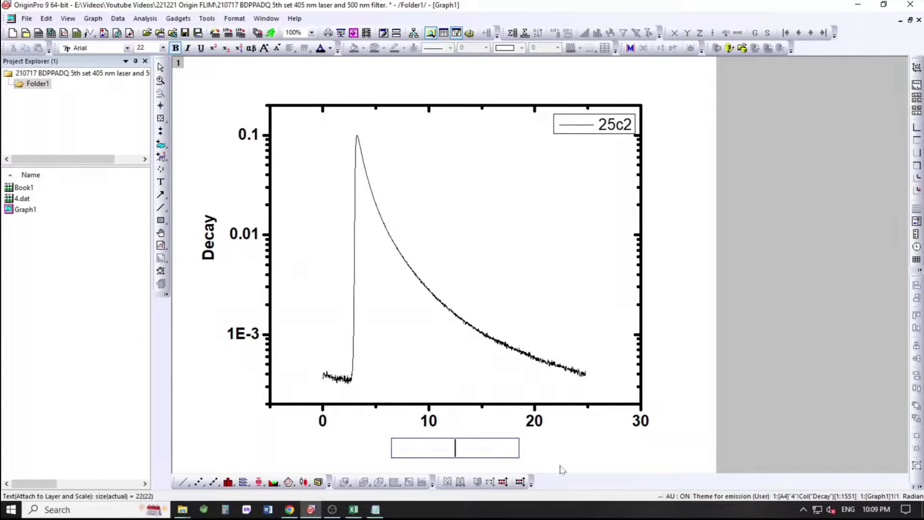
text(Time ())
key(Left)
text(ns)
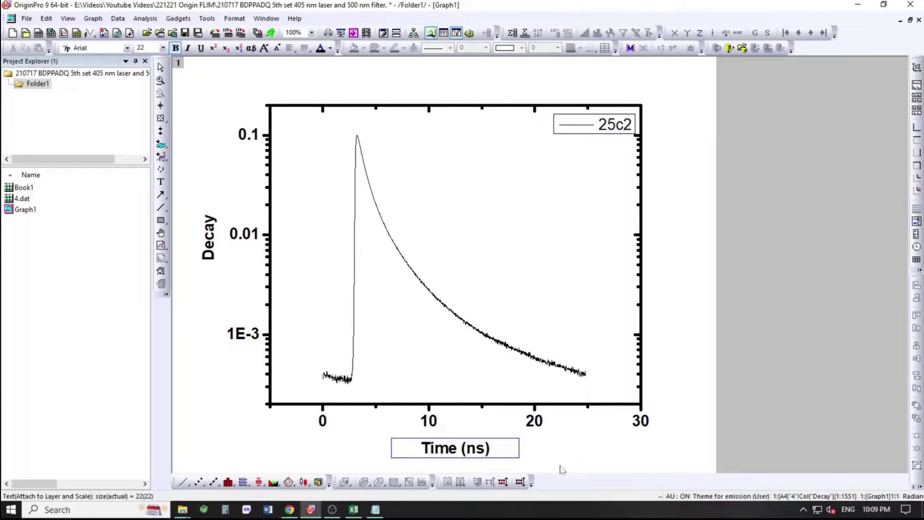
click(686, 389)
- Set the decay curve's line width to 4 and shift the legend slightly away from the plot frame
click(480, 332)
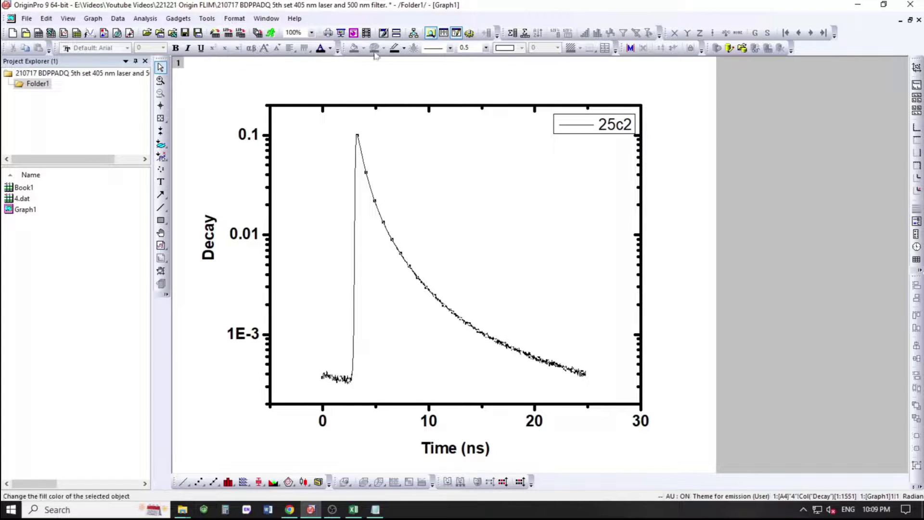
click(486, 47)
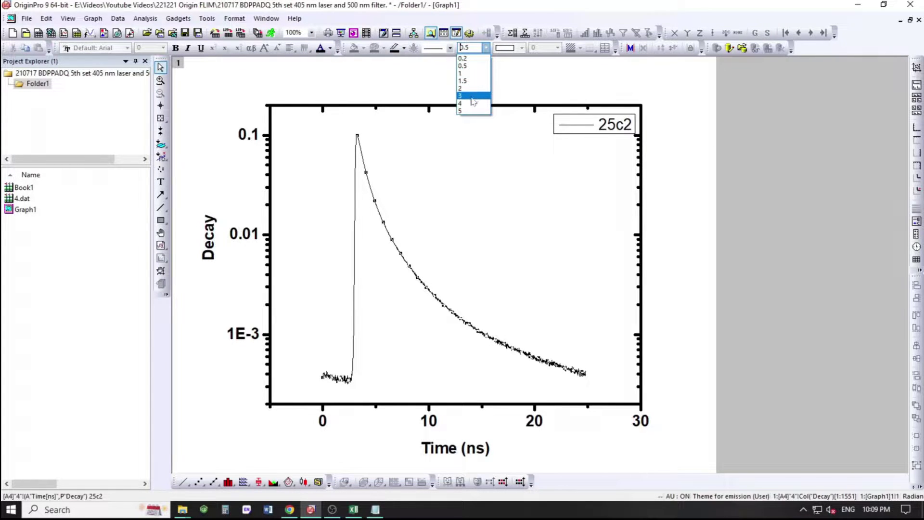
click(470, 103)
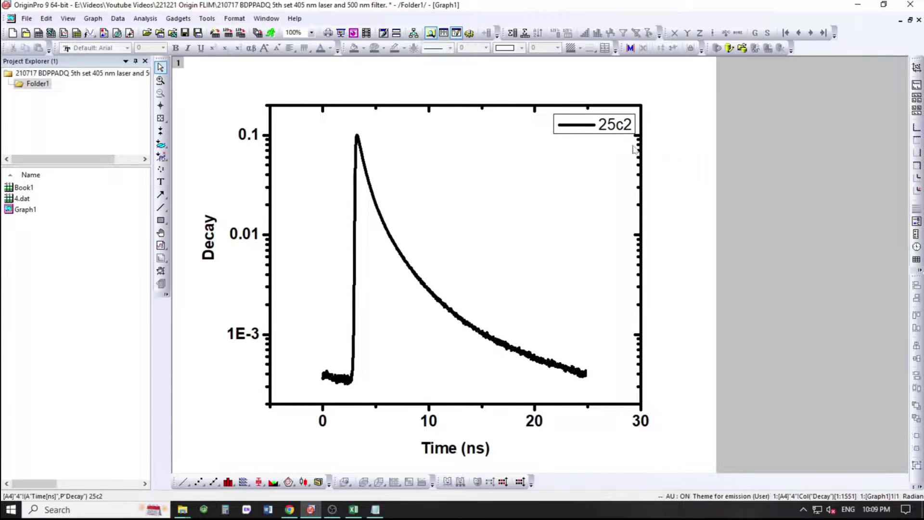
click(609, 130)
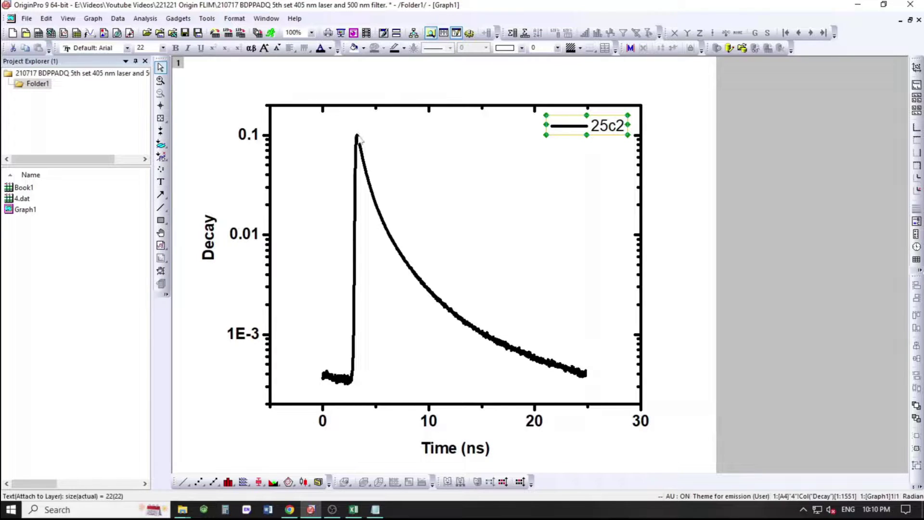
- Compare the 4.dat and Book1 worksheets, examining the first row of time and decay values in Book1
double_click(63, 199)
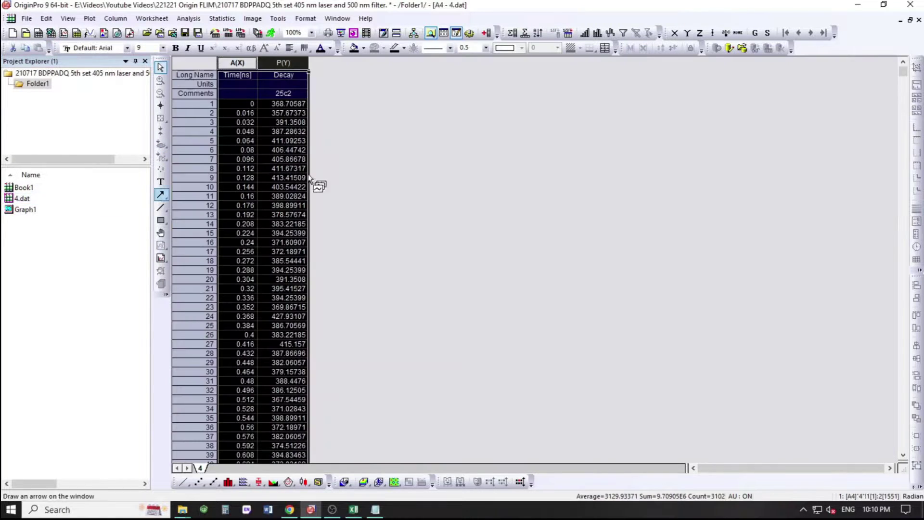
double_click(51, 191)
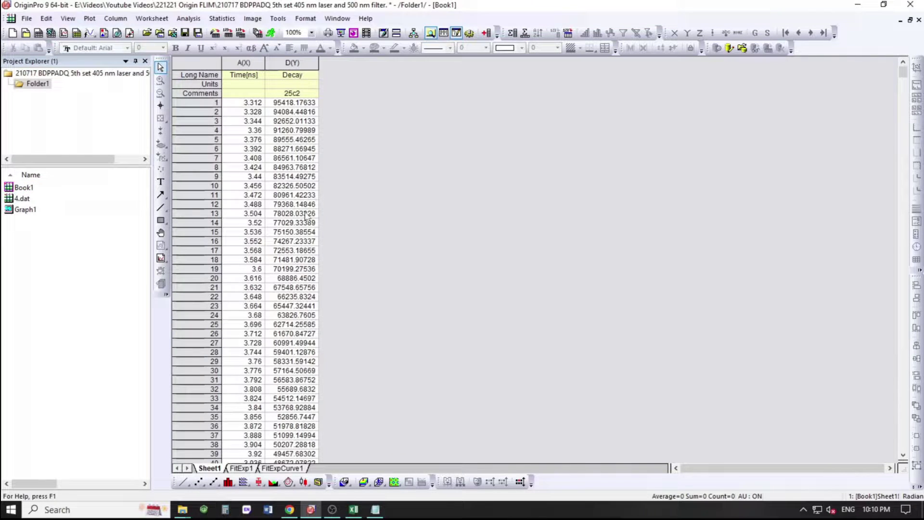
click(244, 104)
drag(245, 106, 269, 108)
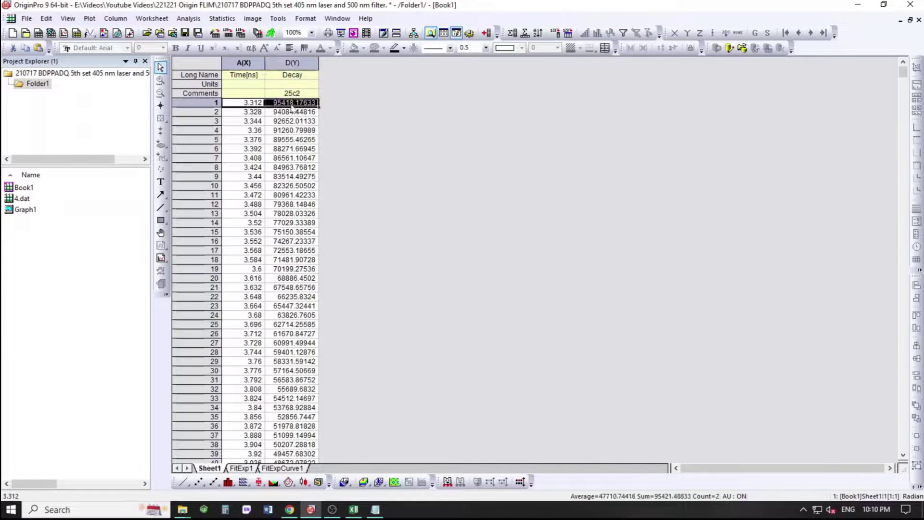
double_click(86, 194)
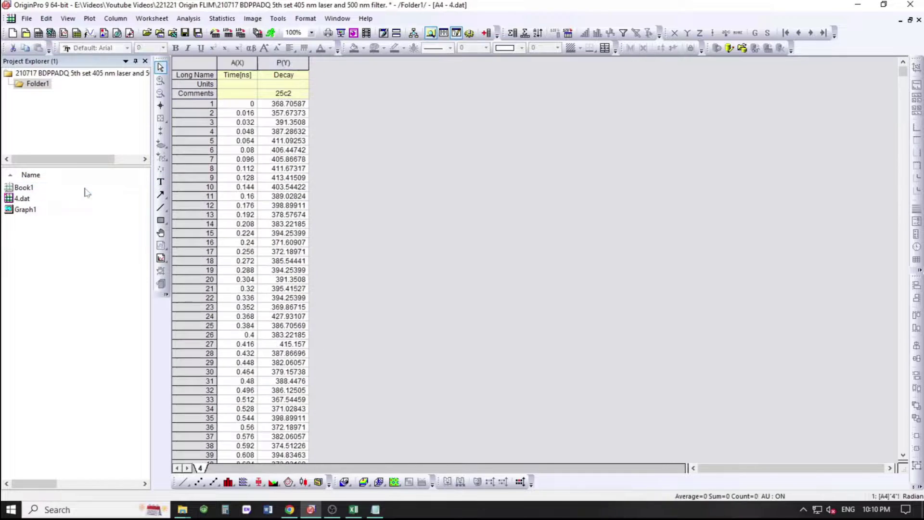
- Read the coordinates of the decay peak in Graph1 with the Data Reader and close the read-out windows
double_click(56, 210)
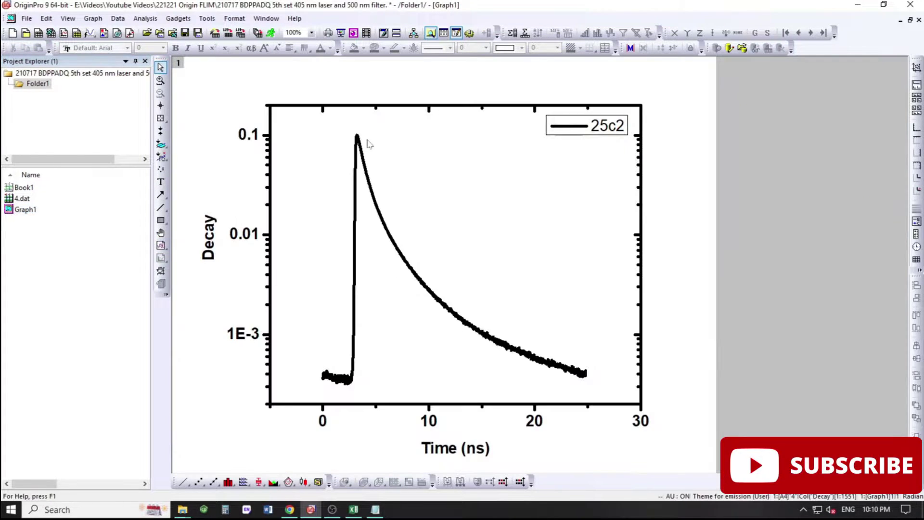
click(160, 119)
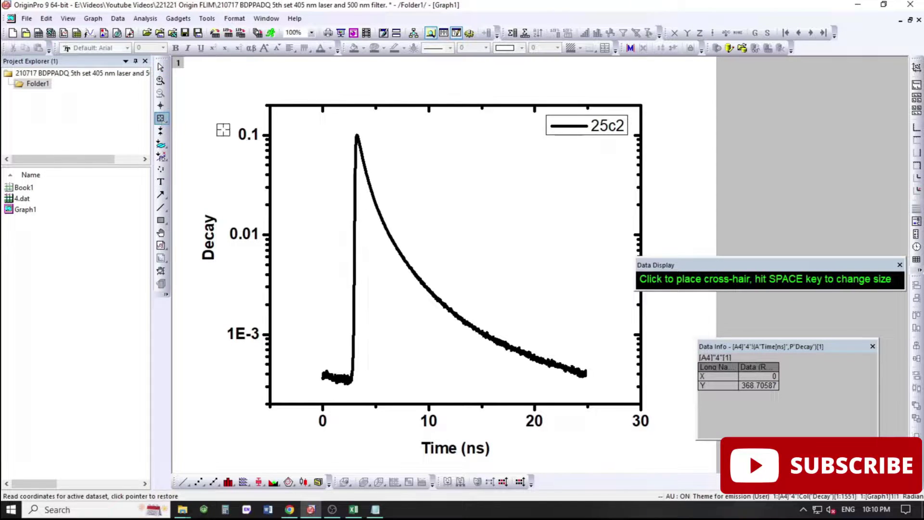
click(357, 137)
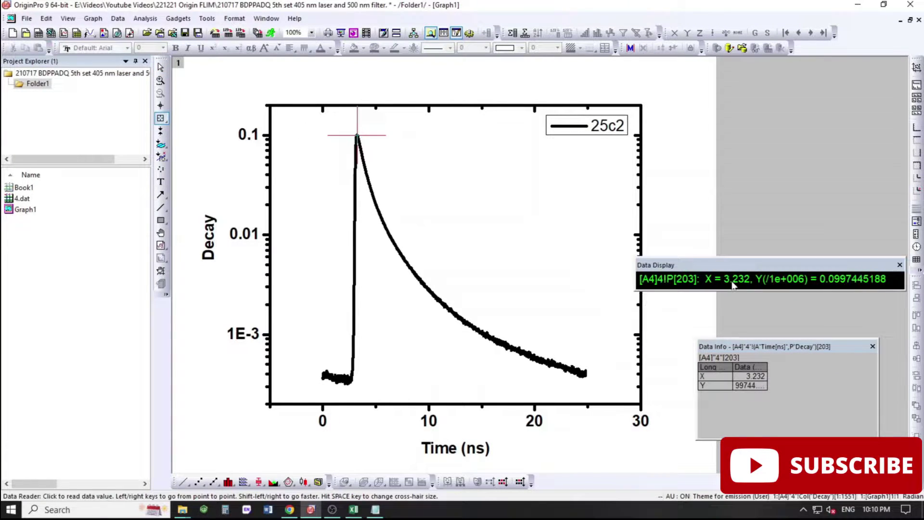
click(872, 347)
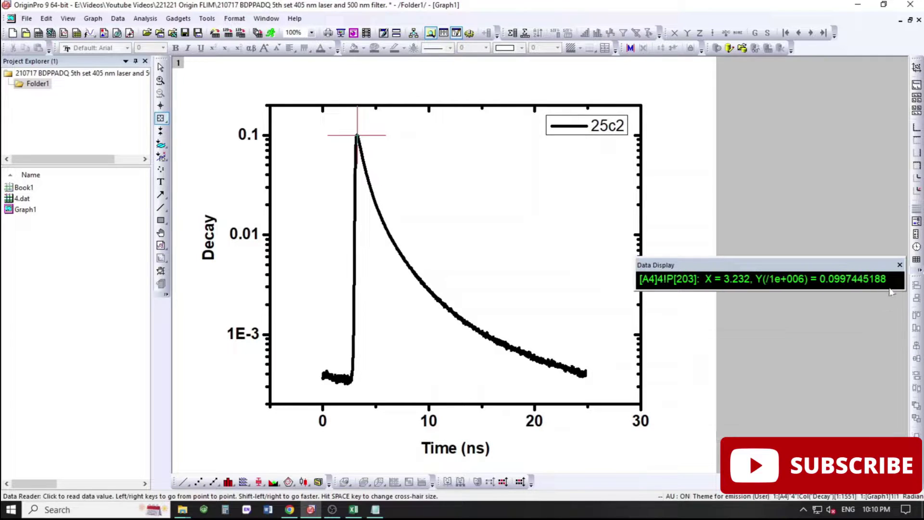
click(899, 265)
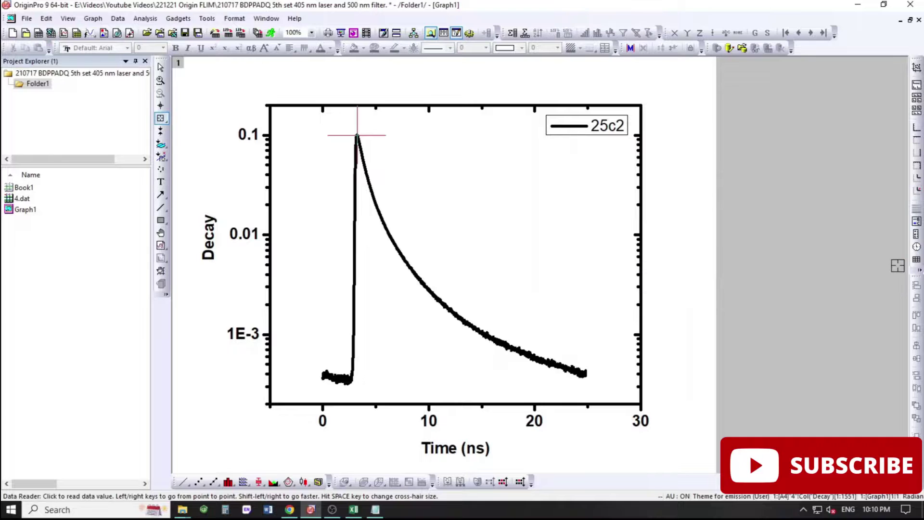
- Plot the Time[ns] and Decay columns of Book1 as a new line graph
double_click(24, 188)
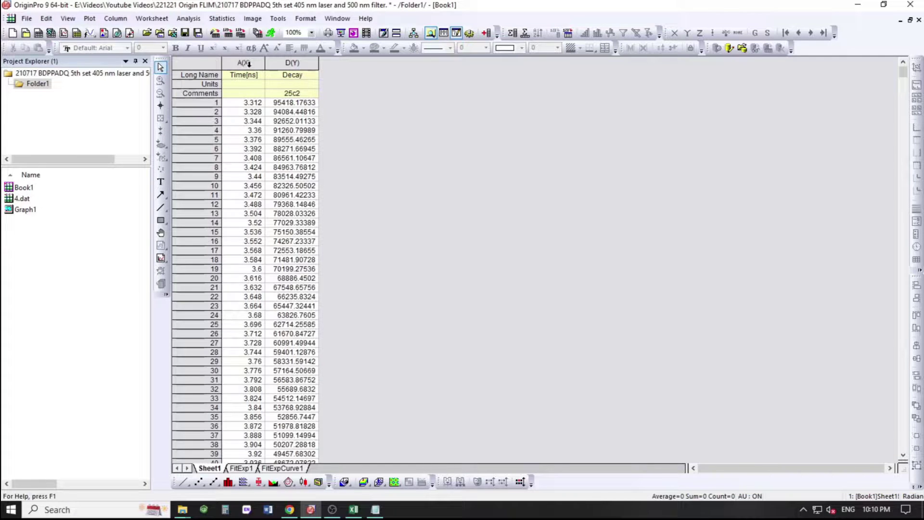
drag(249, 64, 293, 63)
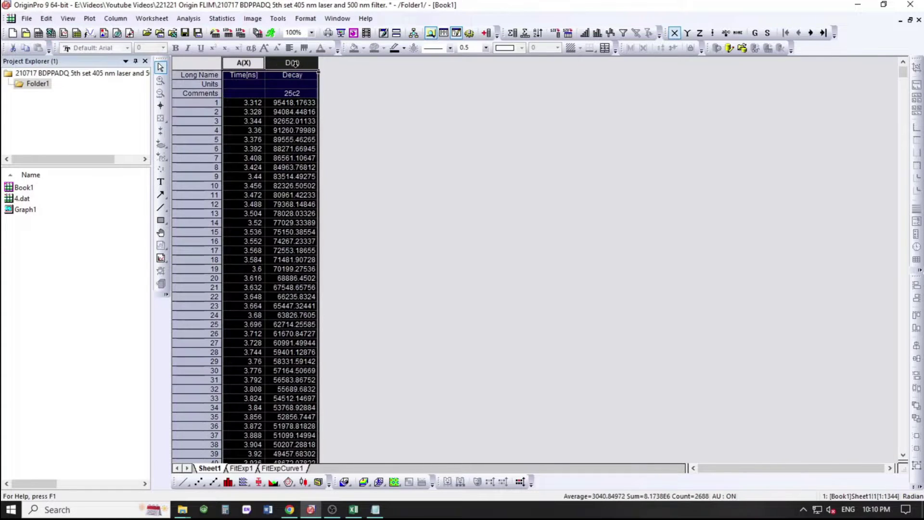
click(184, 480)
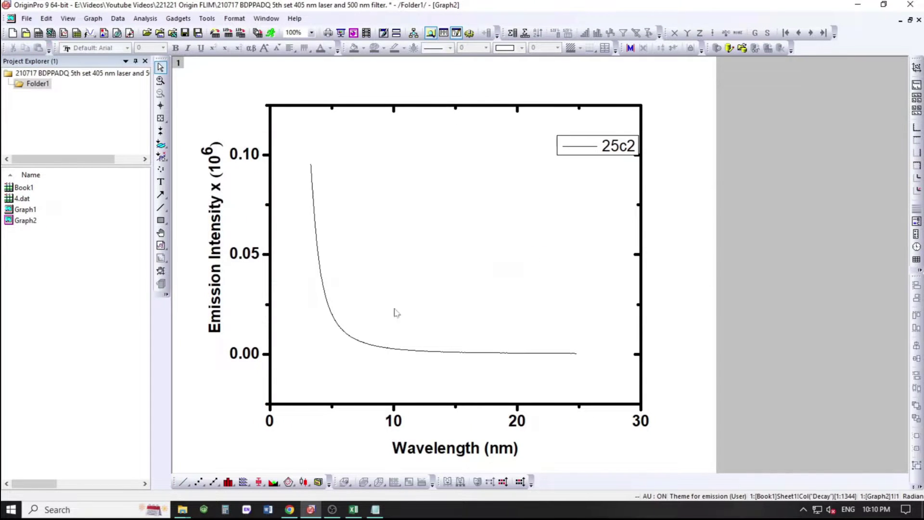
- Set the new Book1 graph's Y axis to Log10 scaling and rescale the plot to its data
double_click(270, 287)
click(462, 246)
click(439, 275)
click(566, 338)
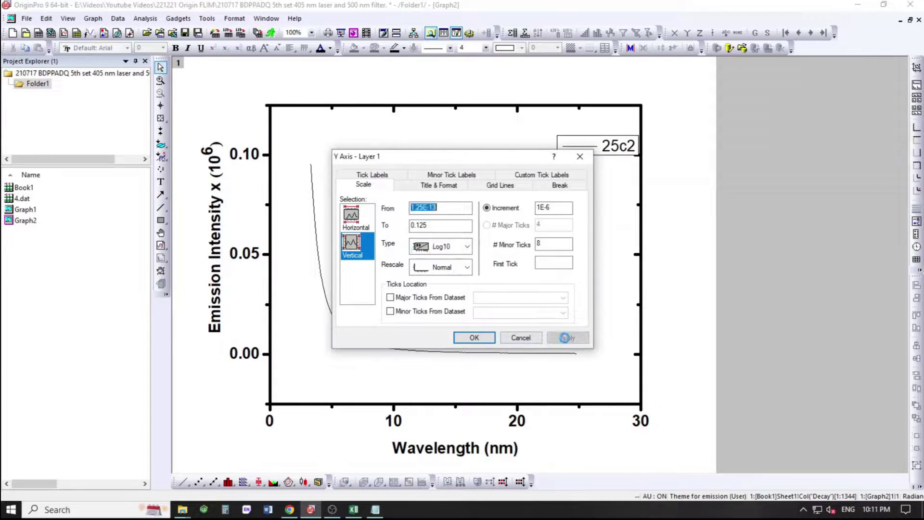
click(473, 338)
key(ctrl+r)
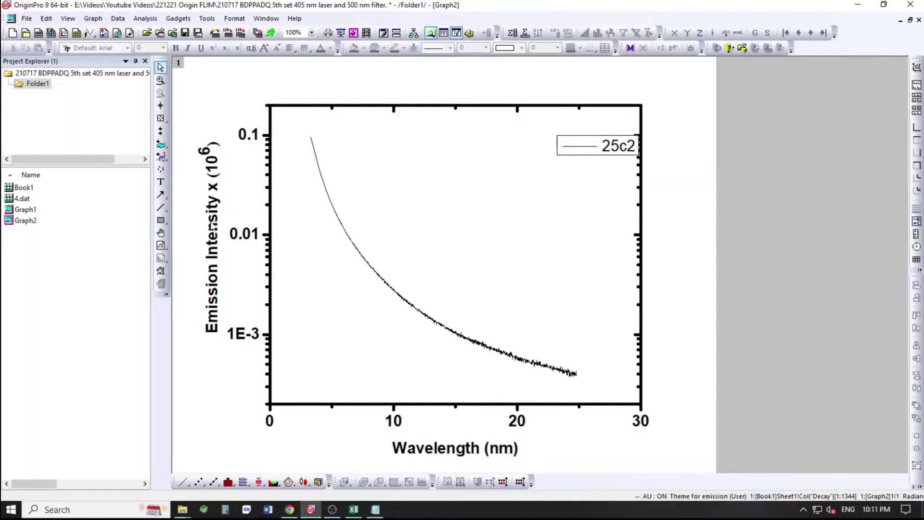
- Start an exponential fit on the decay curve in Graph2 and choose ExpDecay3 as the fitting function
click(356, 251)
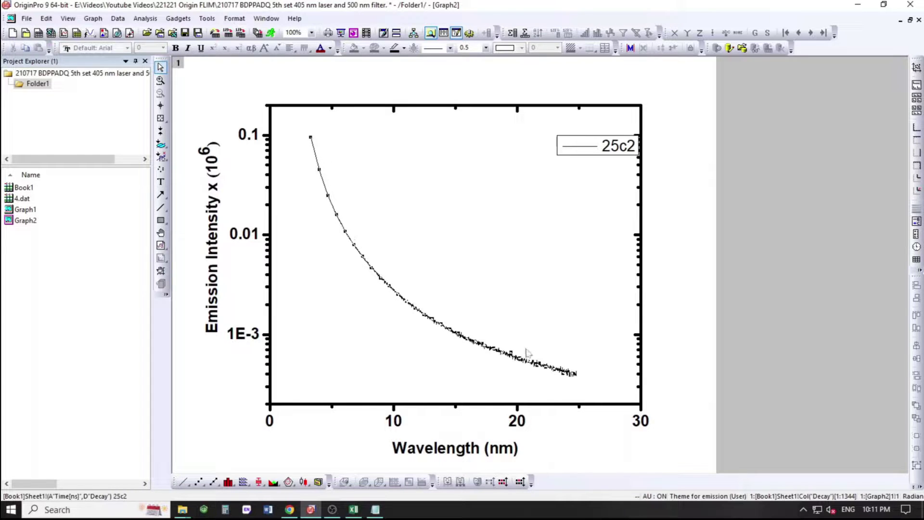
click(147, 22)
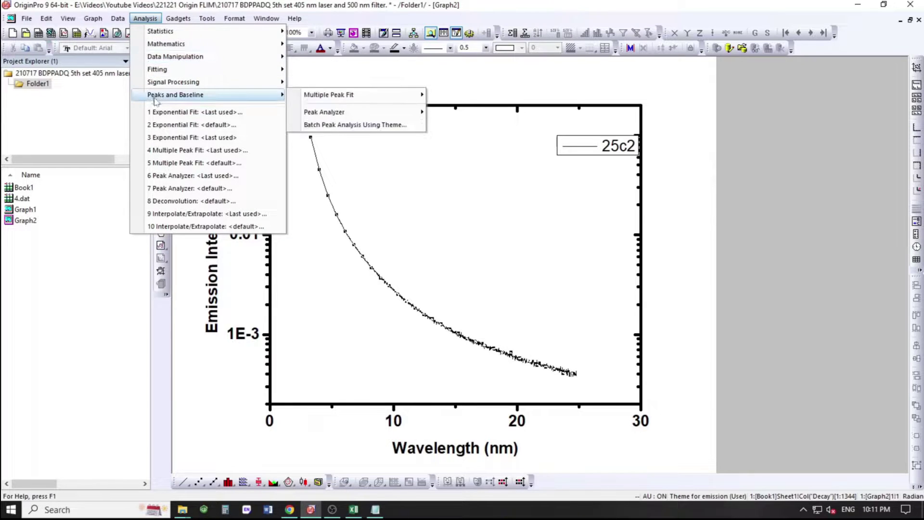
mouse_move(188, 73)
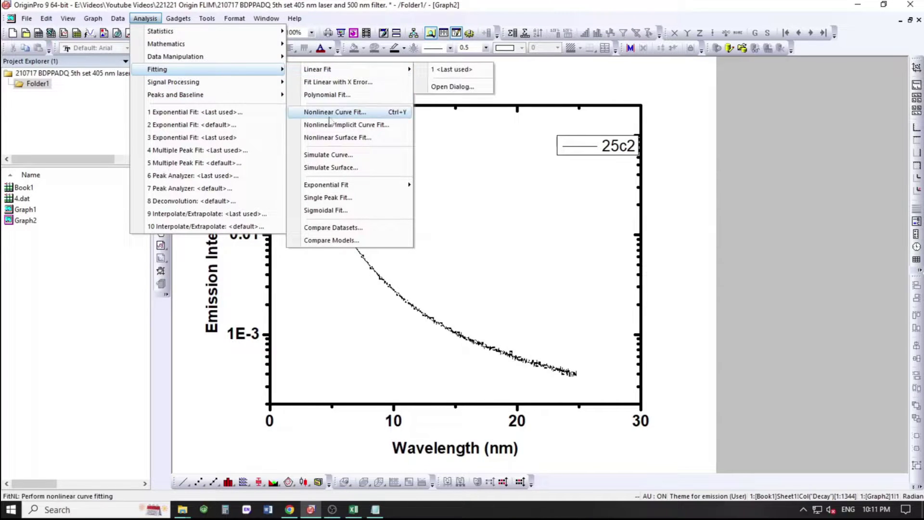
mouse_move(336, 186)
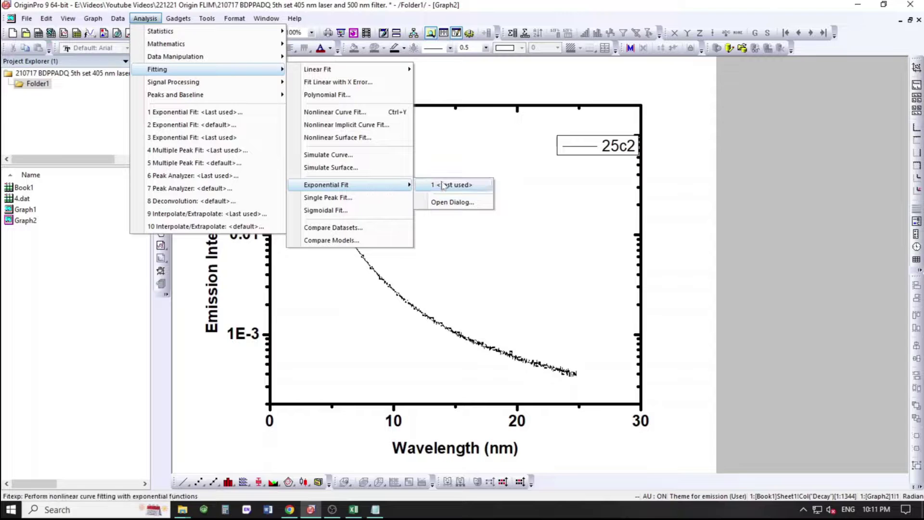
click(443, 204)
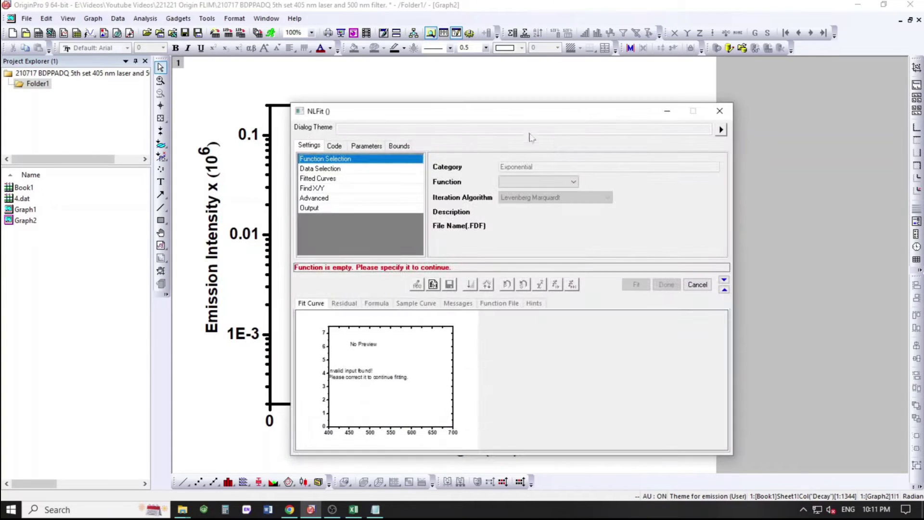
drag(538, 118, 683, 96)
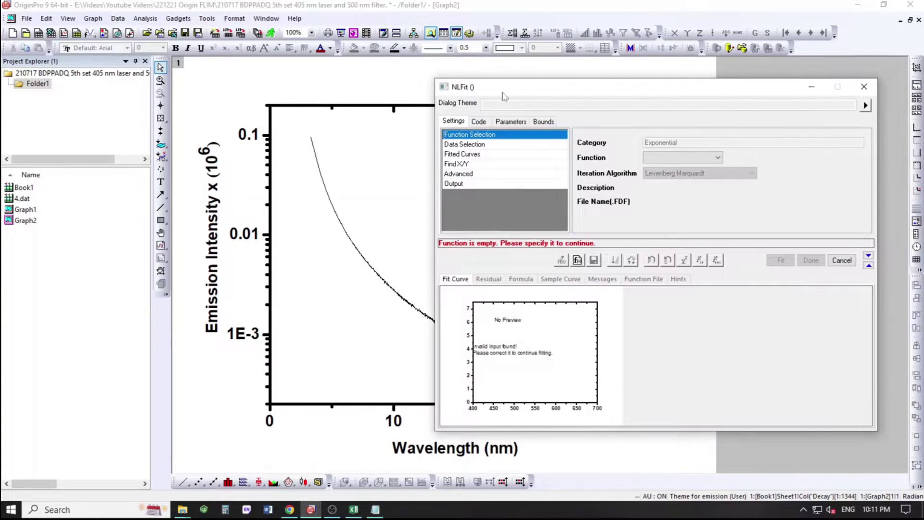
click(670, 159)
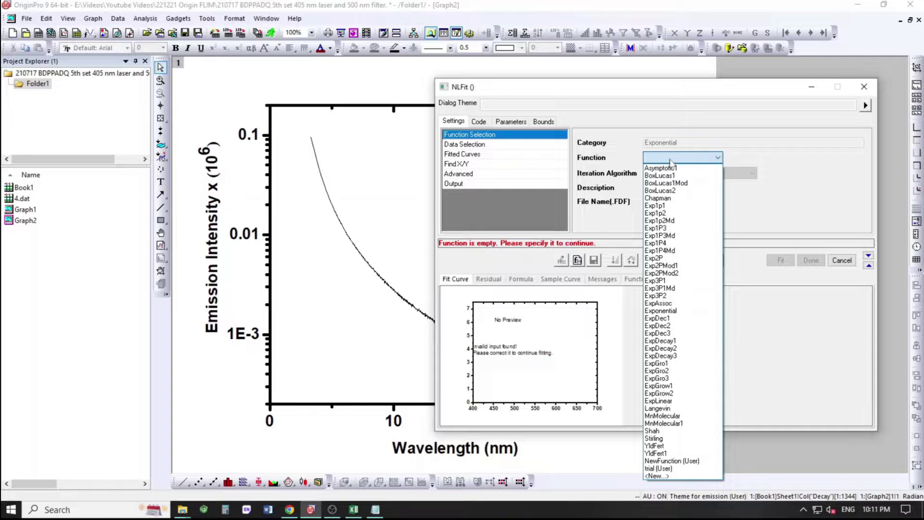
click(668, 333)
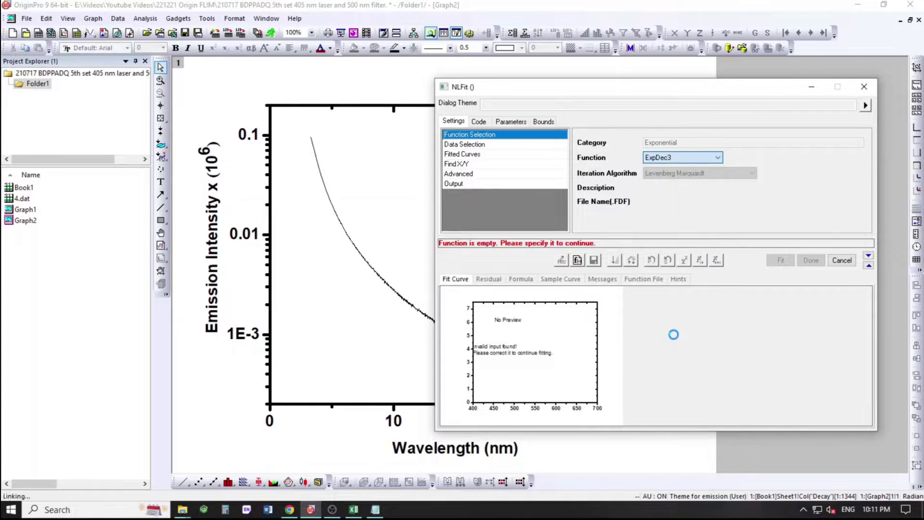
click(717, 157)
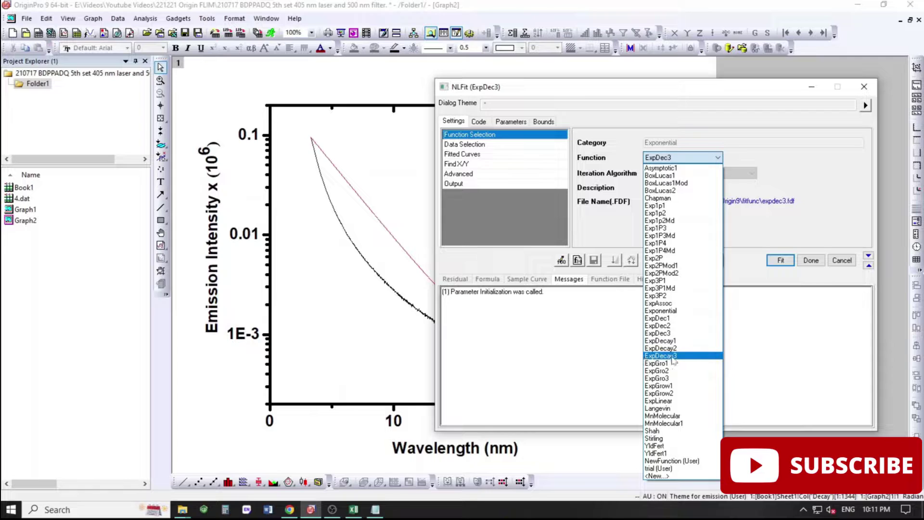
click(674, 357)
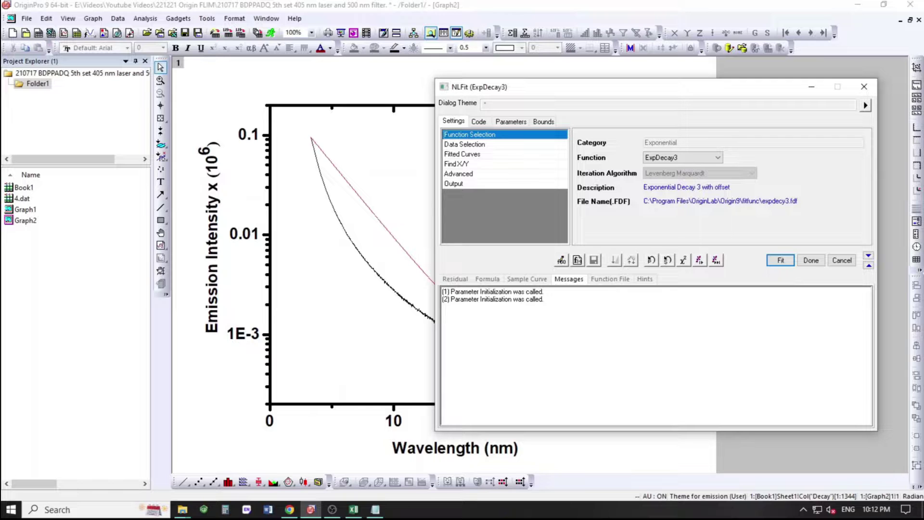
- Iterate the ExpDecay3 fit until it converges and output the fitted curve and results table to the graph
click(716, 261)
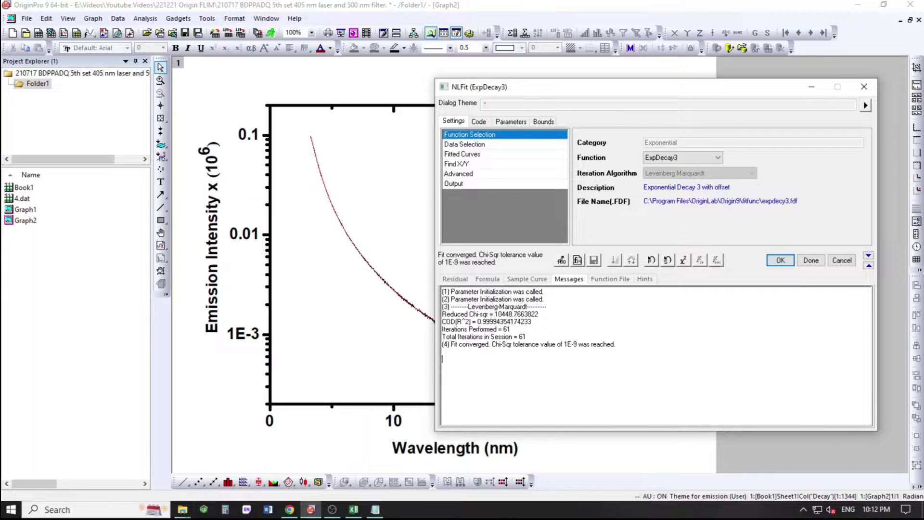
drag(561, 343, 610, 343)
click(615, 343)
click(780, 260)
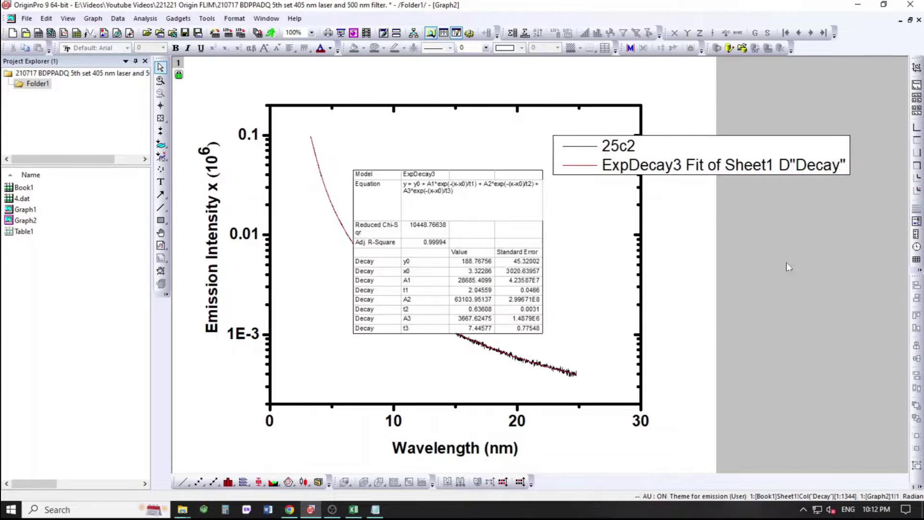
- Move the legend to the upper part of the plot, and place the fit results table enlarged beside the plot's right edge
click(758, 142)
drag(758, 142, 534, 137)
click(469, 280)
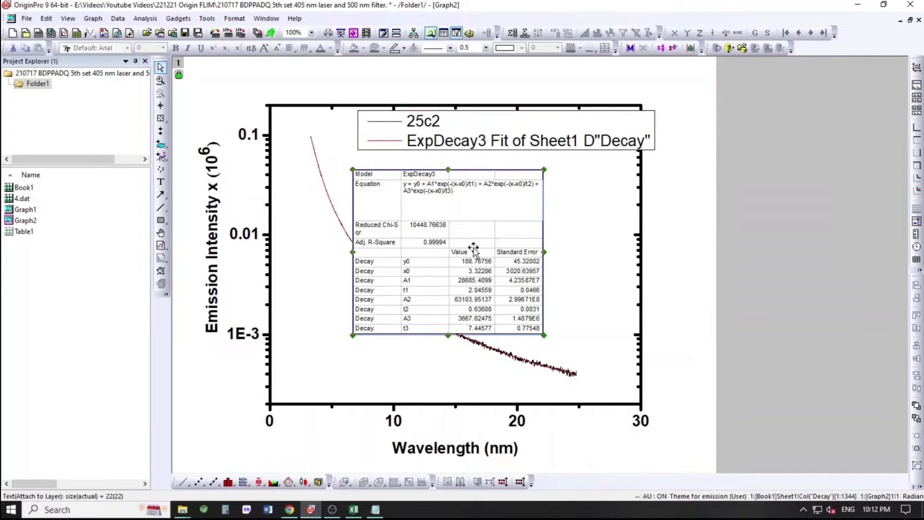
drag(467, 240, 760, 224)
drag(838, 319, 891, 396)
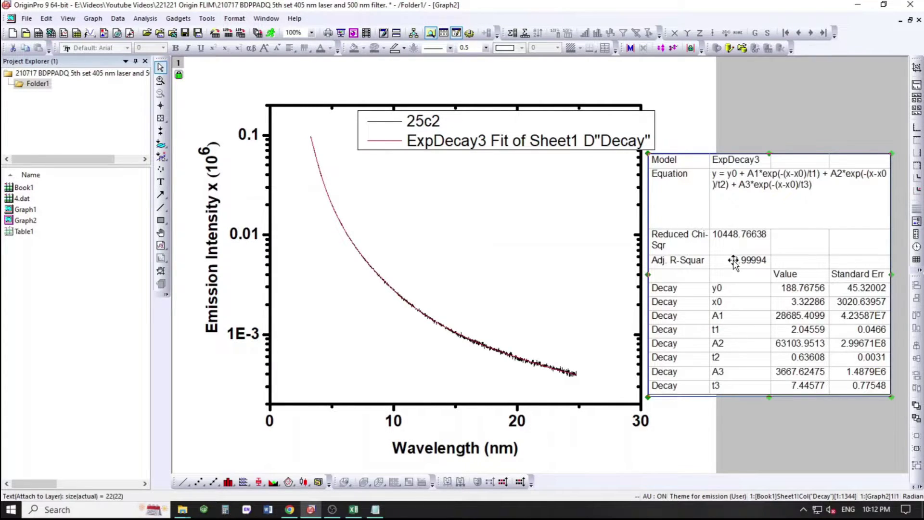
click(737, 419)
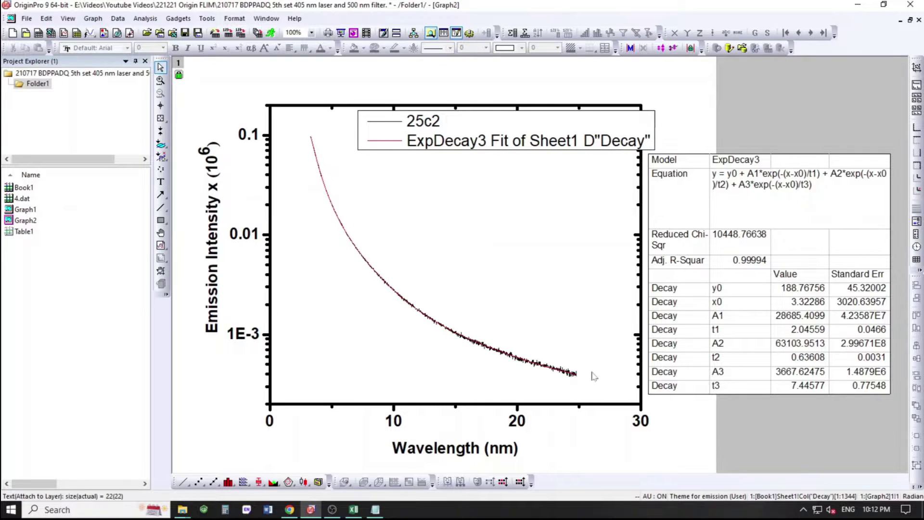
- Raise the fit results table level with the plot's top edge and shift the legend left to fit inside the frame
drag(795, 207, 782, 156)
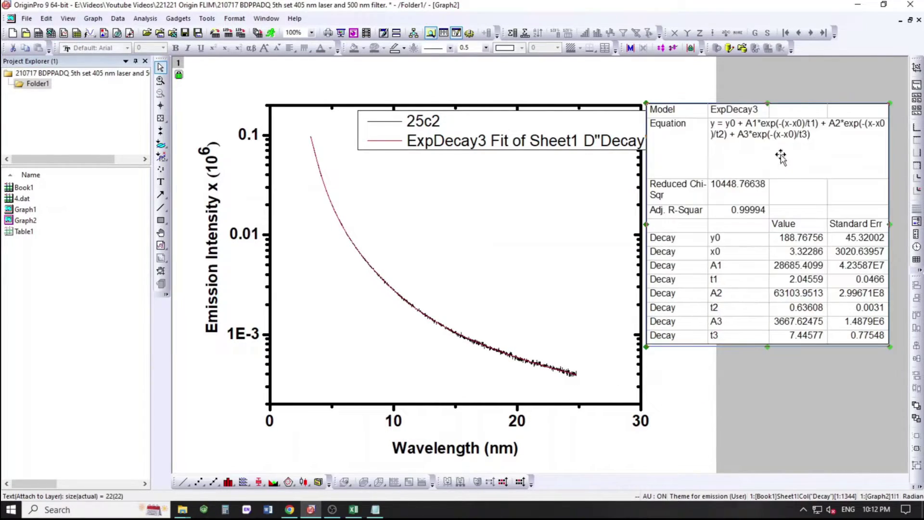
click(572, 145)
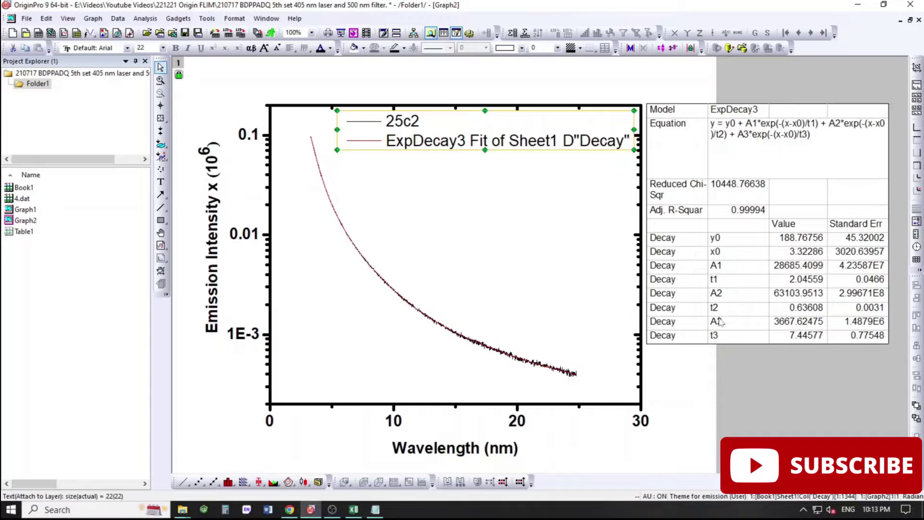
drag(727, 271, 753, 268)
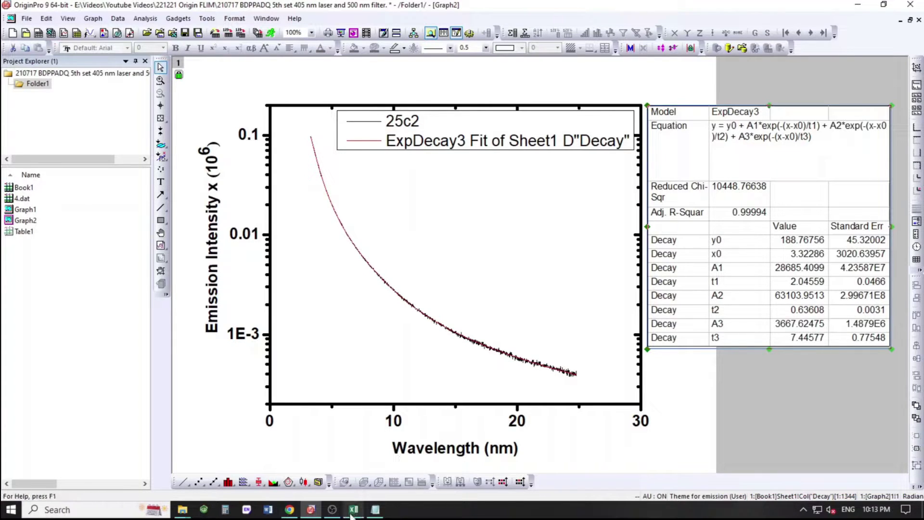
- Switch to the Excel fitting workbook and examine the A1–A3, t1–t3, amplitude sum, fraction and ws (ns) columns
mouse_move(352, 511)
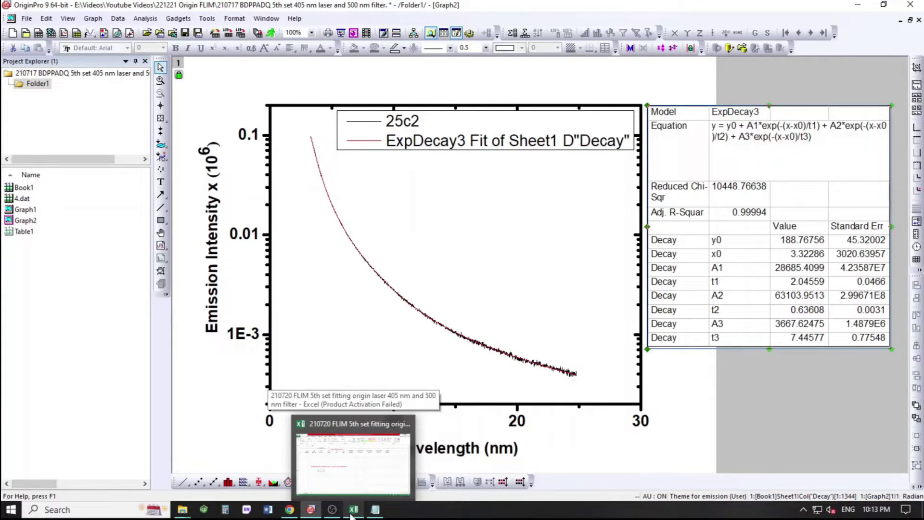
click(353, 511)
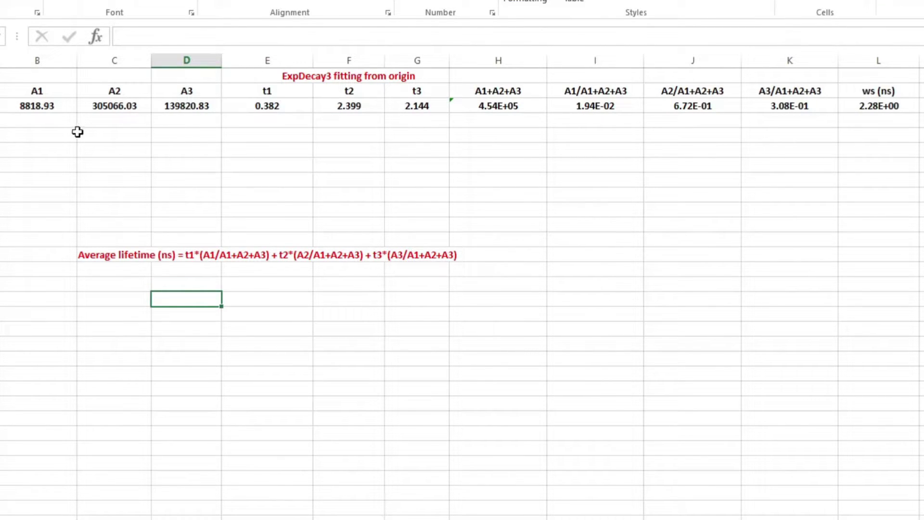
click(35, 93)
click(116, 92)
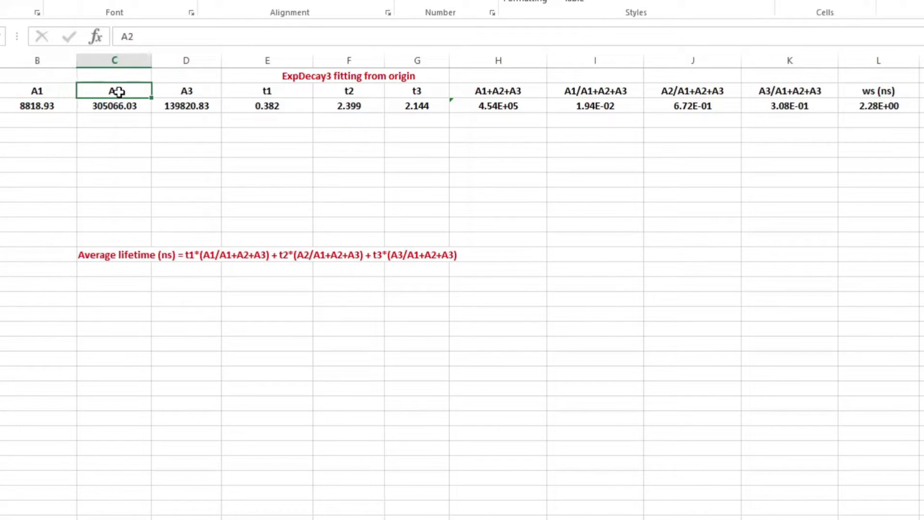
click(189, 89)
click(265, 93)
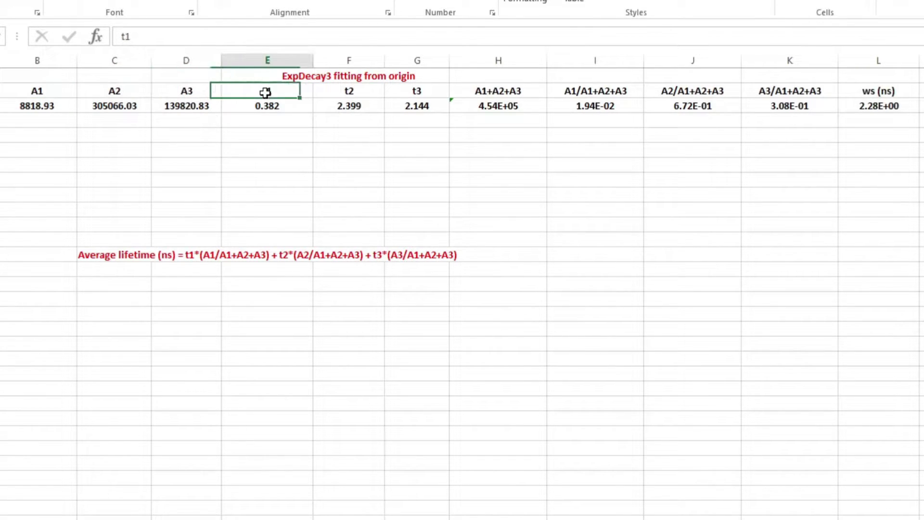
click(348, 91)
click(414, 91)
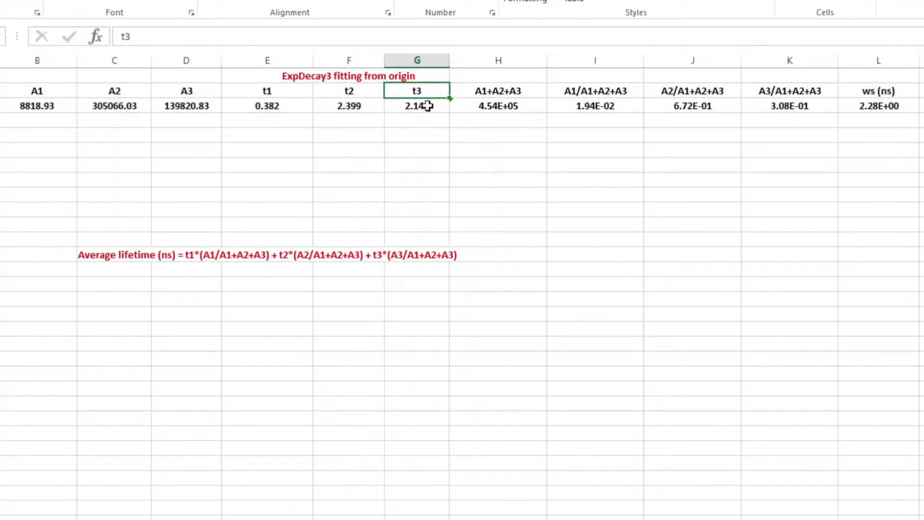
click(511, 88)
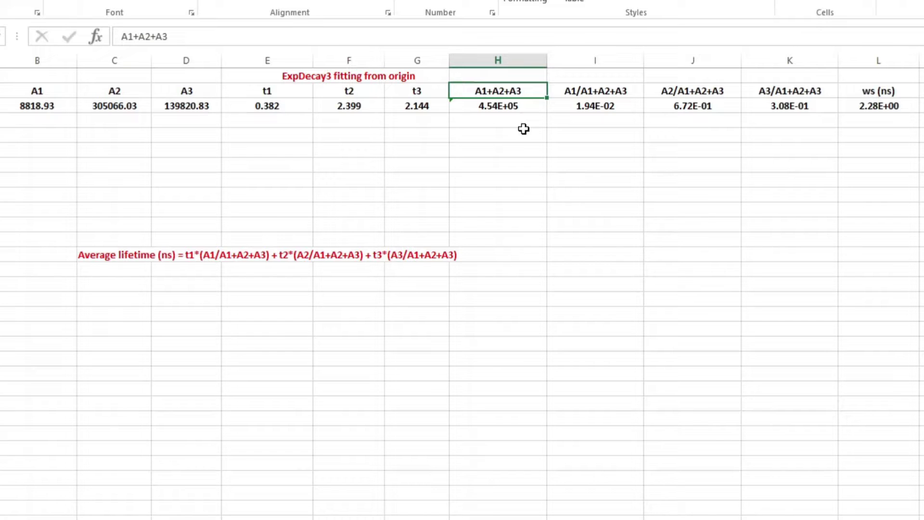
click(624, 90)
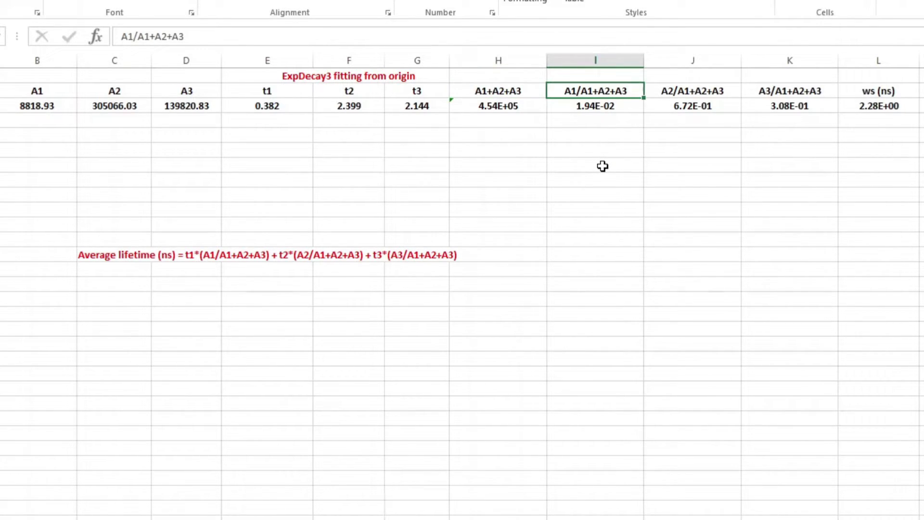
click(704, 91)
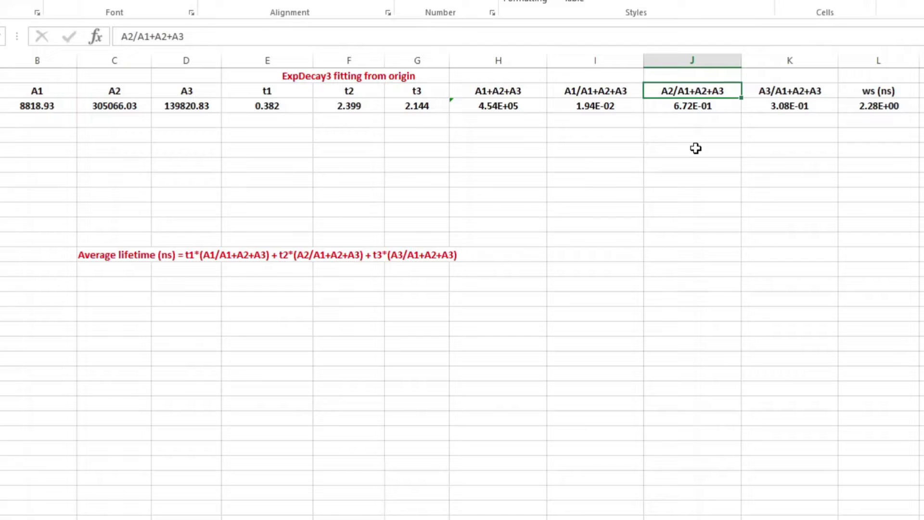
click(794, 91)
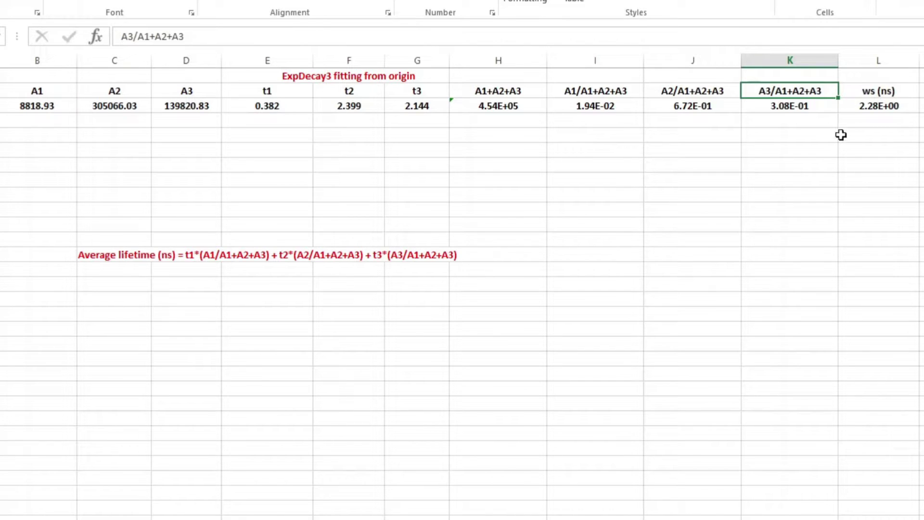
click(878, 91)
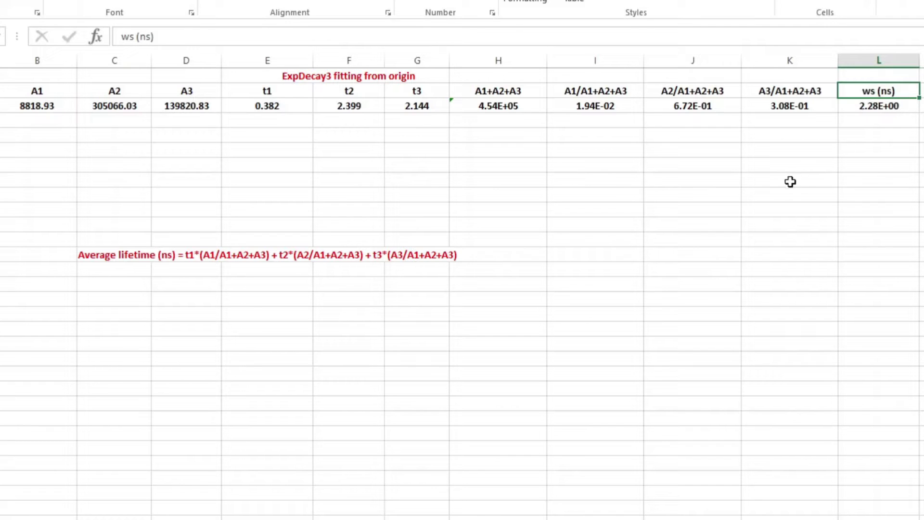
- Examine the average lifetime formula, matching t1, t2 and t3 with their A1, A2 and A3 amplitude fraction columns
click(175, 254)
click(169, 303)
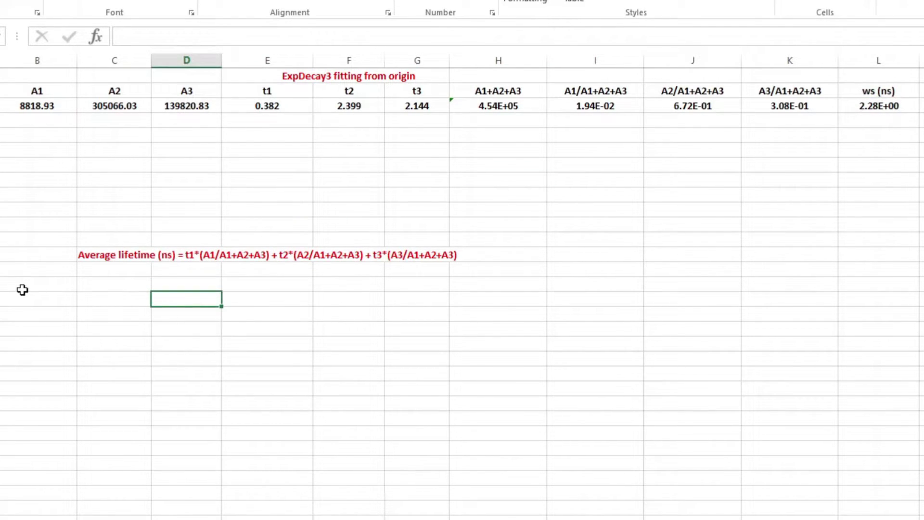
click(273, 93)
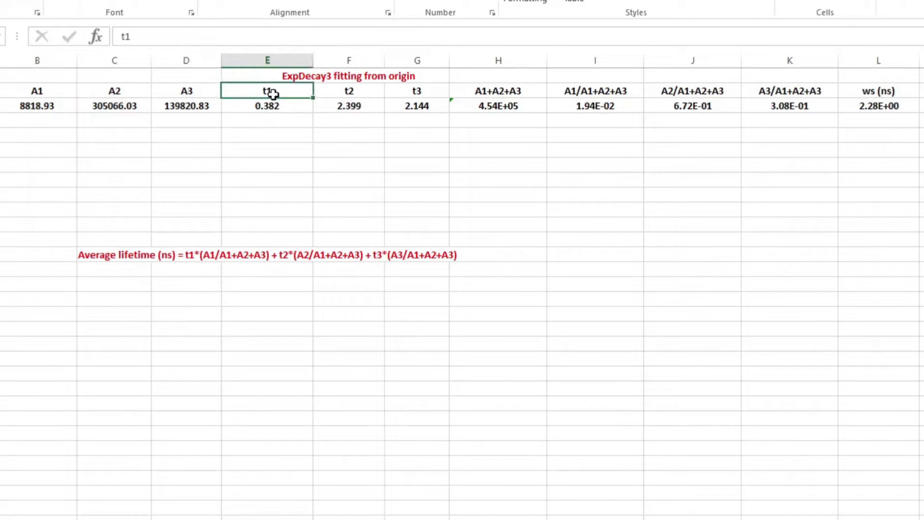
click(584, 92)
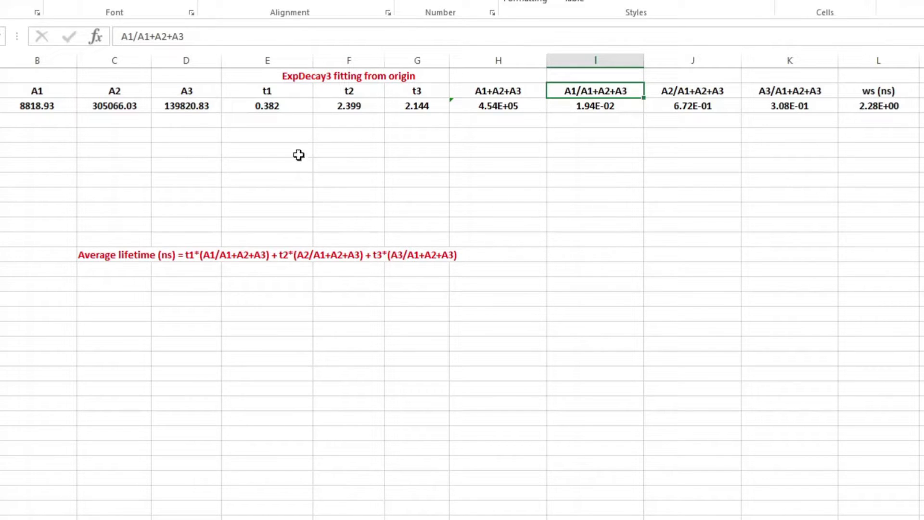
click(344, 90)
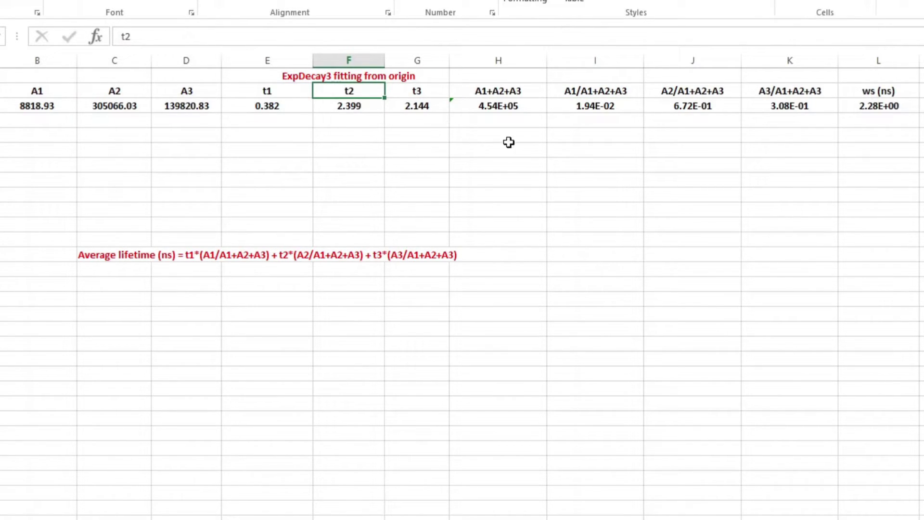
click(684, 90)
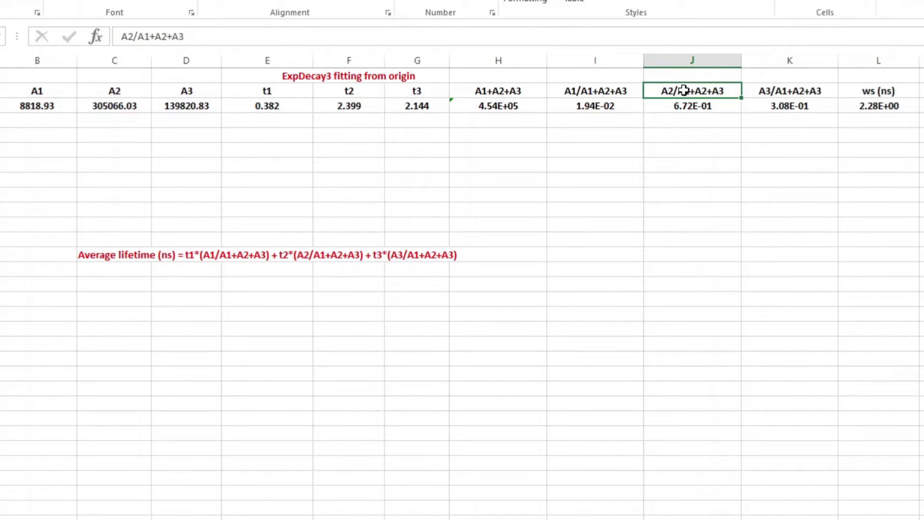
click(417, 92)
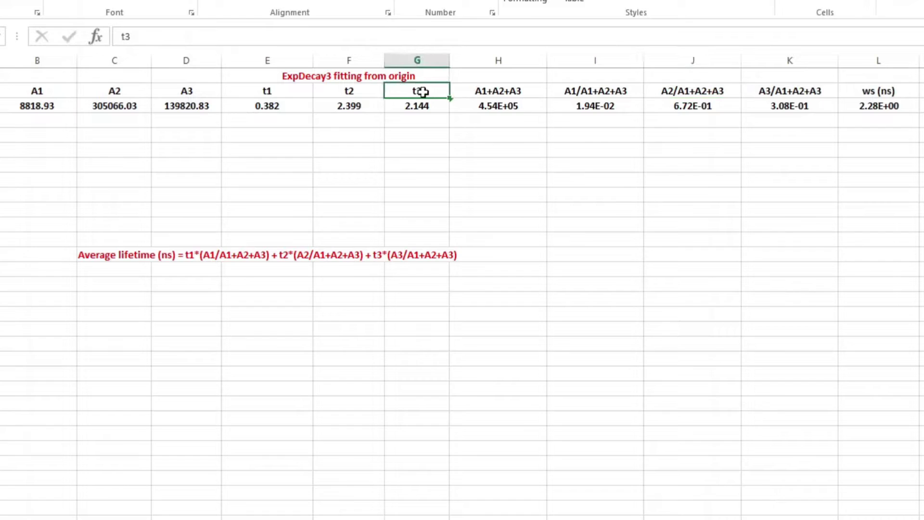
click(770, 92)
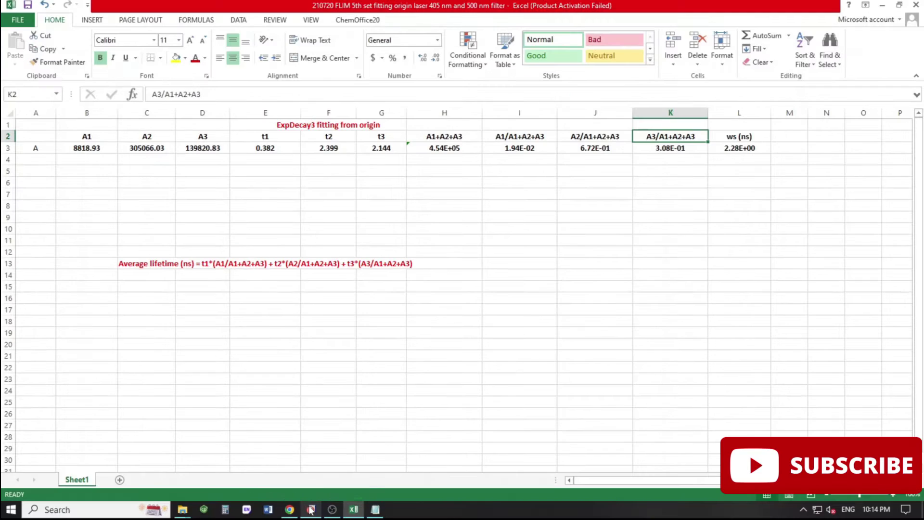
- Open the fit results table in Origin and copy the A1 value 28685.4099 into cell B3 of the Excel workbook
mouse_move(310, 509)
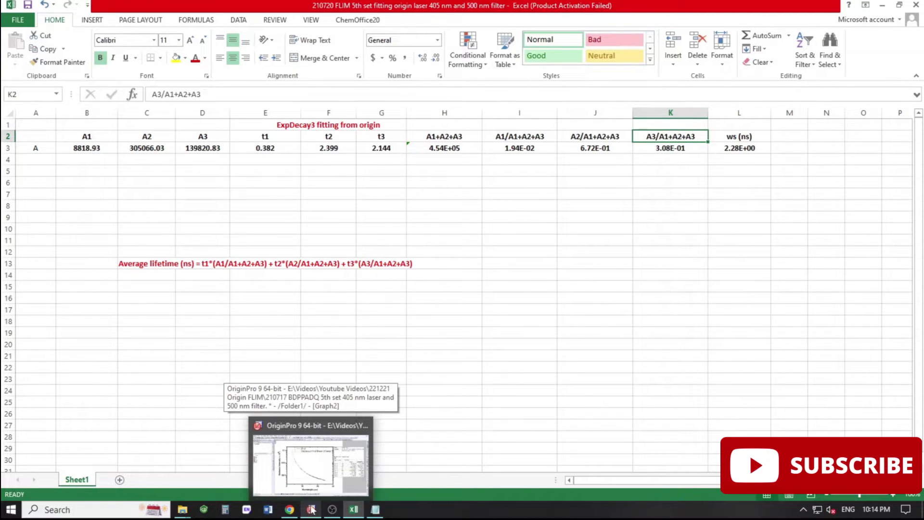
mouse_move(378, 512)
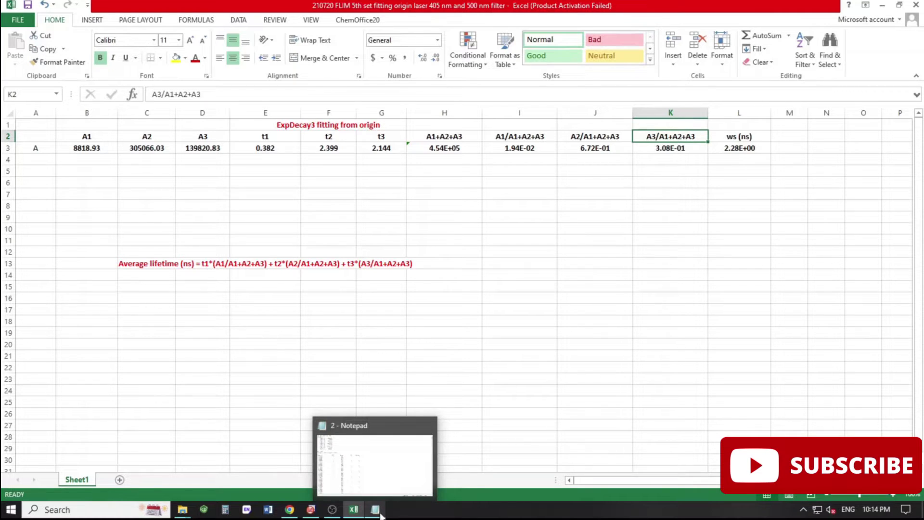
click(310, 509)
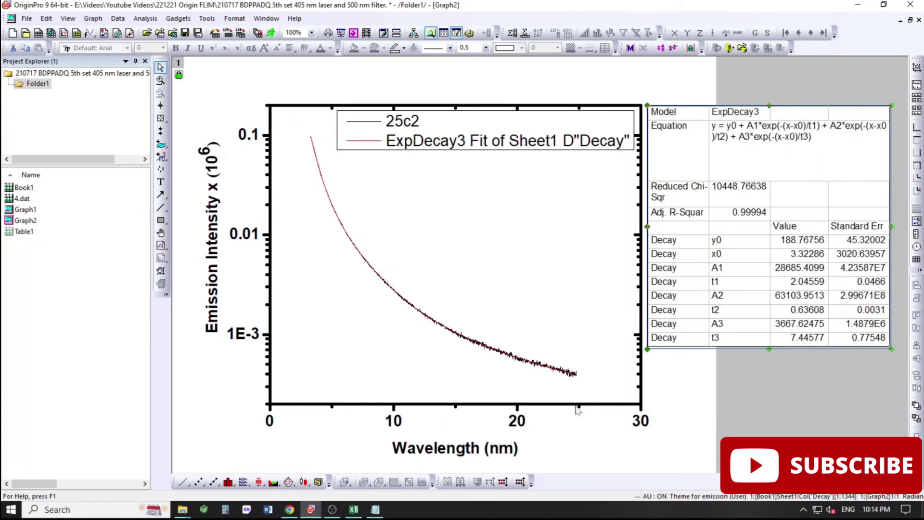
double_click(793, 270)
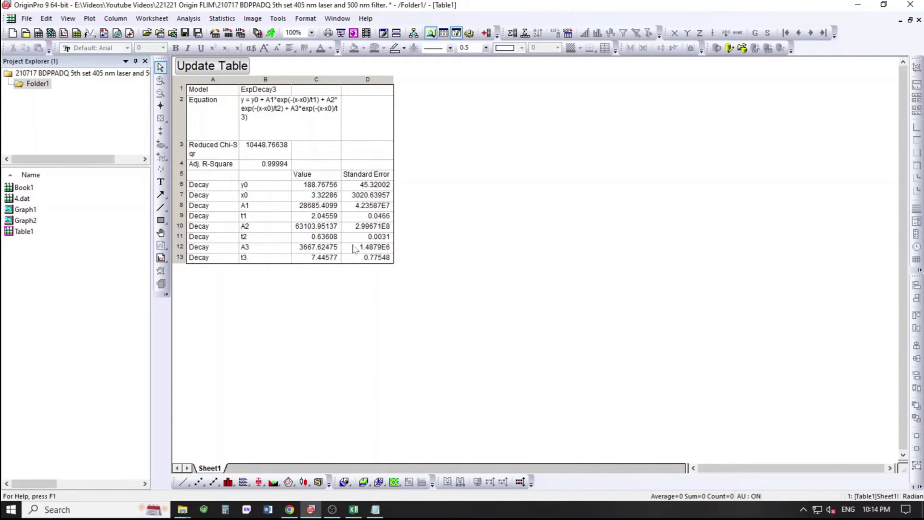
click(301, 207)
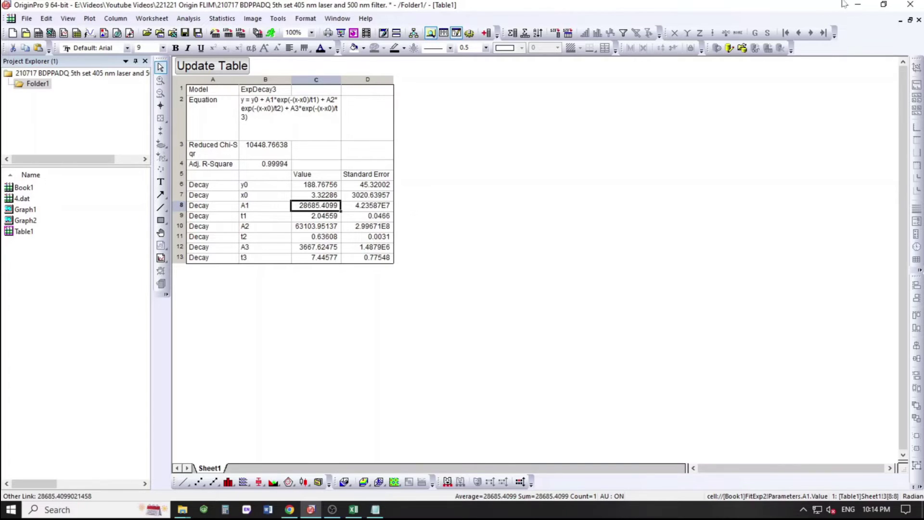
click(857, 4)
click(112, 147)
text(28685.4099)
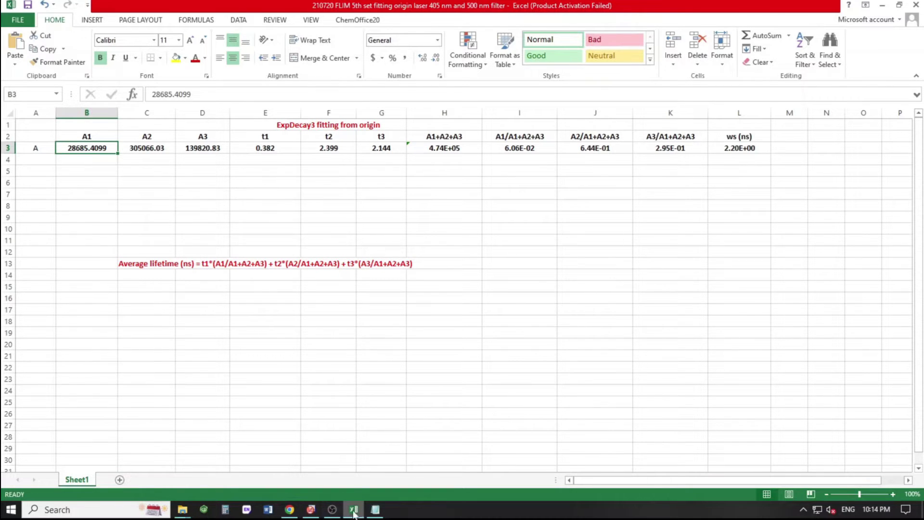
- Copy the t1 value 2.04559 from the Origin fit table into cell E3 of the Excel workbook
click(310, 509)
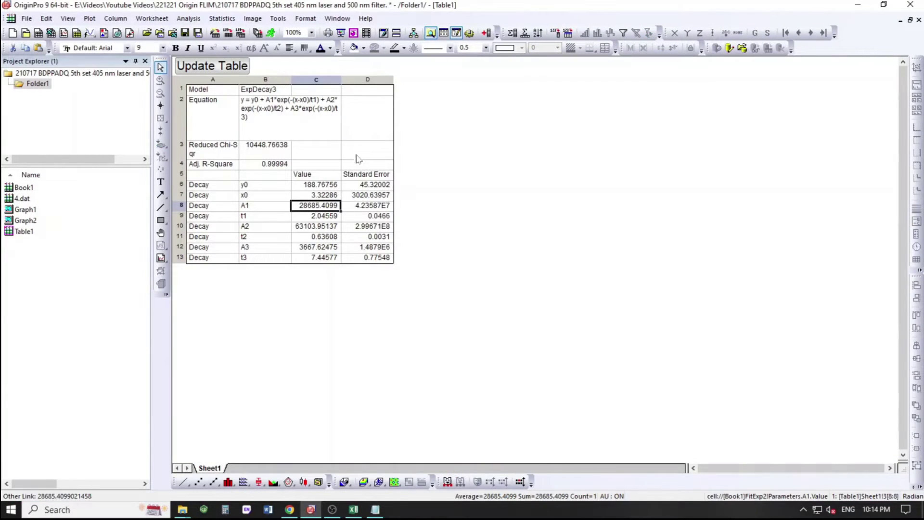
click(317, 219)
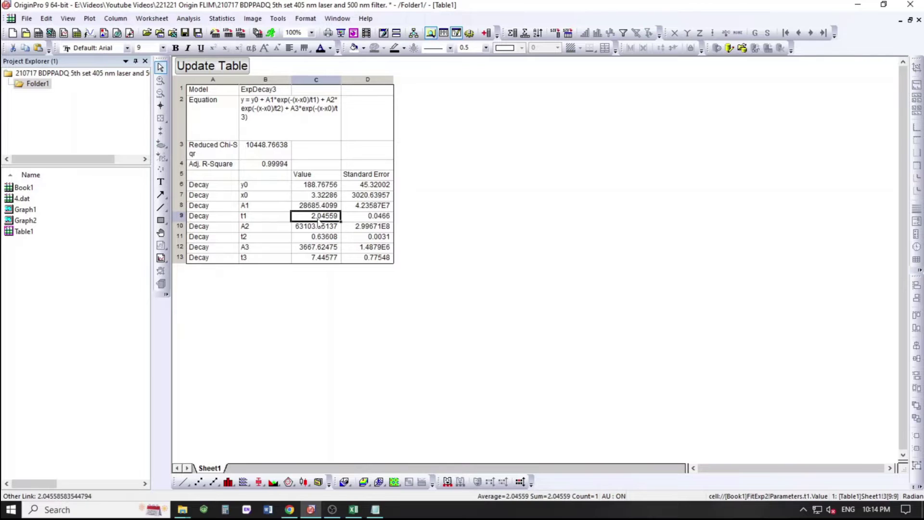
click(353, 509)
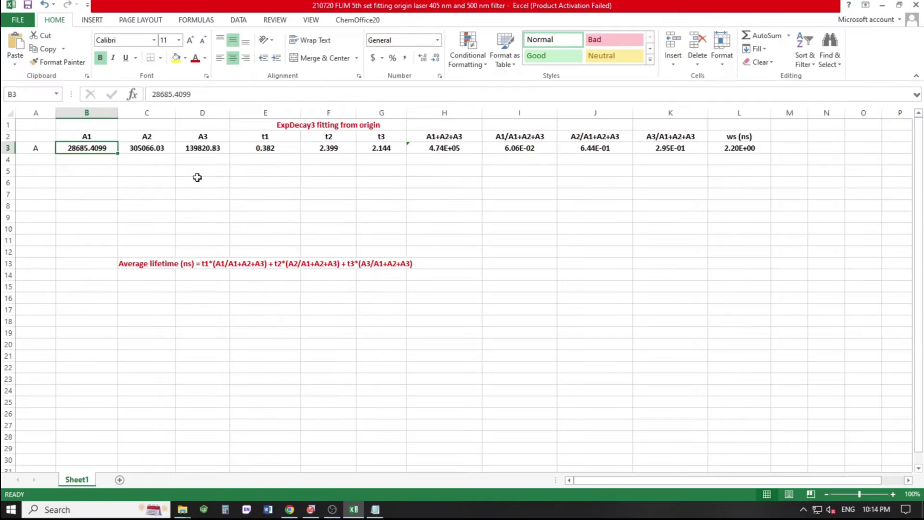
click(260, 153)
text(2.04559)
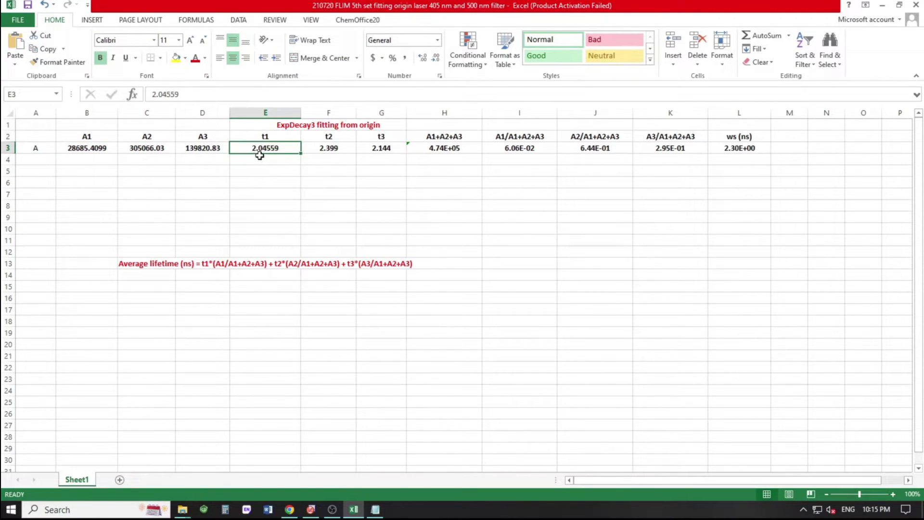
- Copy the A2 value 63103.95137 from the Origin fit table into cell C3 of the Excel workbook
click(311, 509)
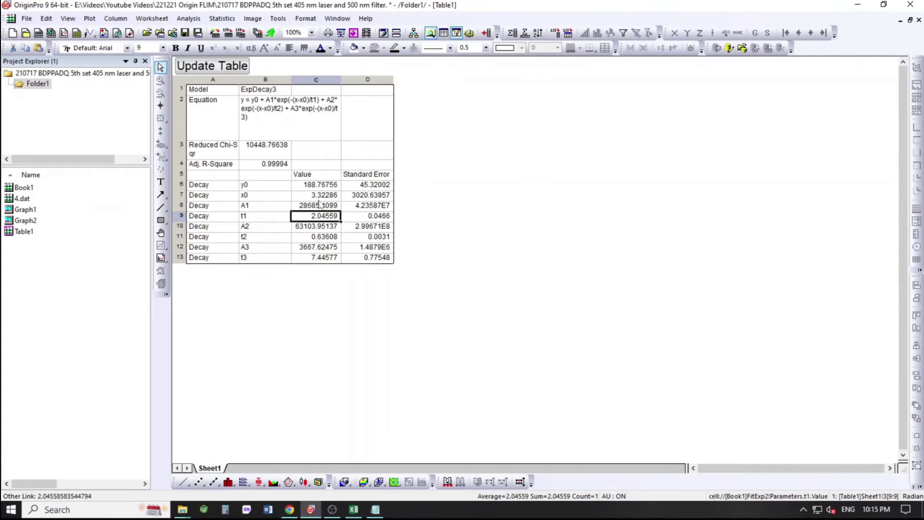
click(316, 228)
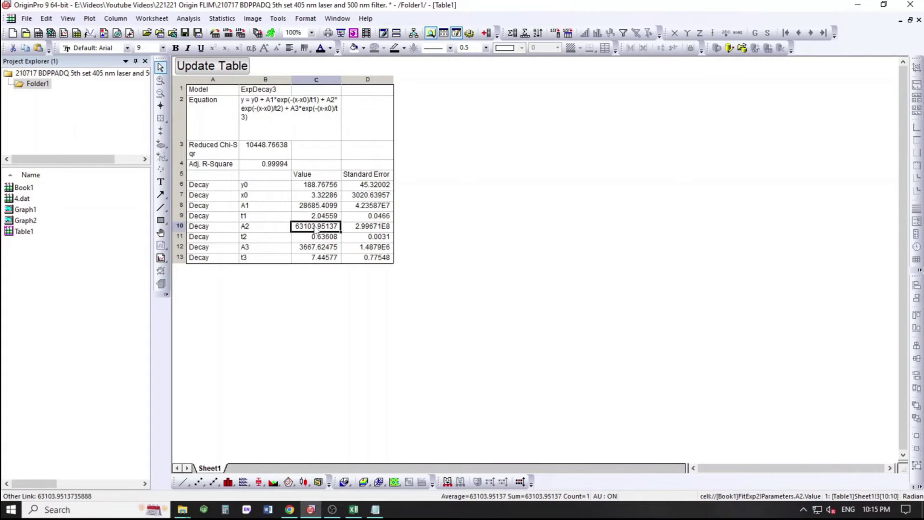
click(353, 509)
click(160, 148)
text(63103.95137)
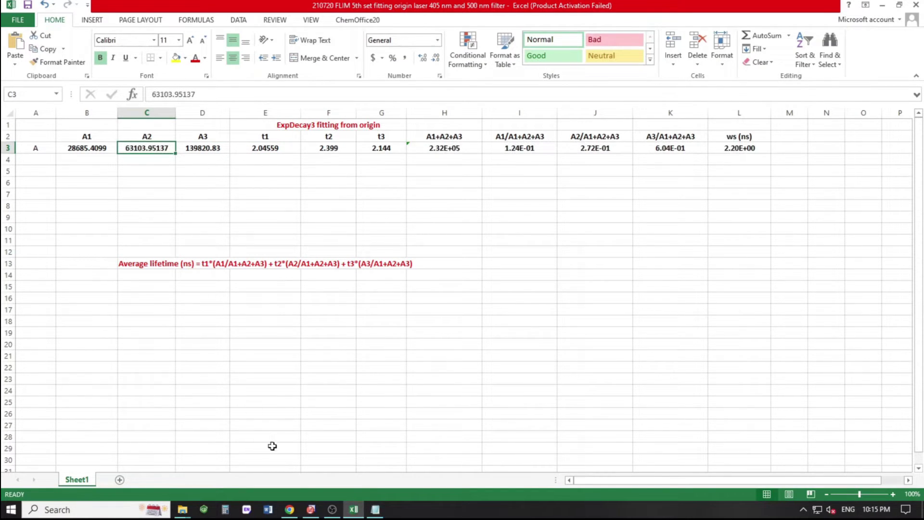
- Copy the t2 value 0.63608 from the Origin fit table into cell F3 of the Excel workbook
click(331, 511)
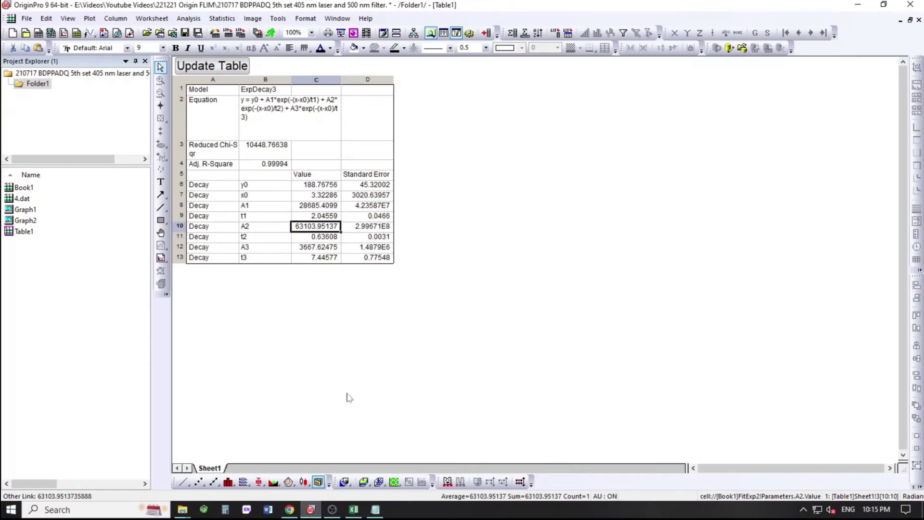
click(325, 237)
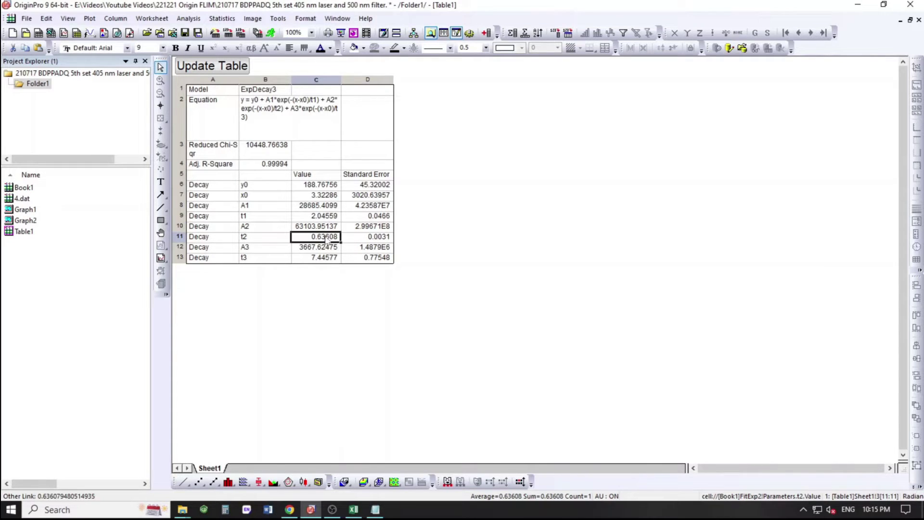
mouse_move(310, 511)
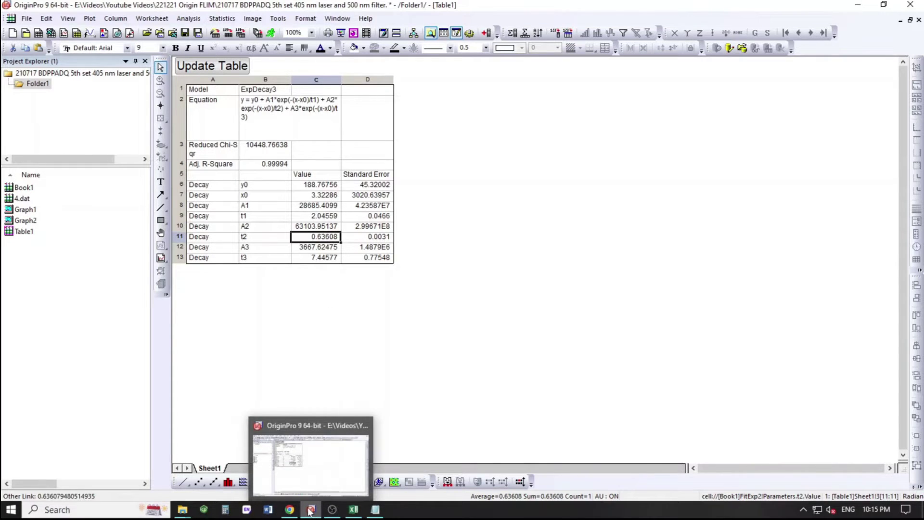
click(354, 510)
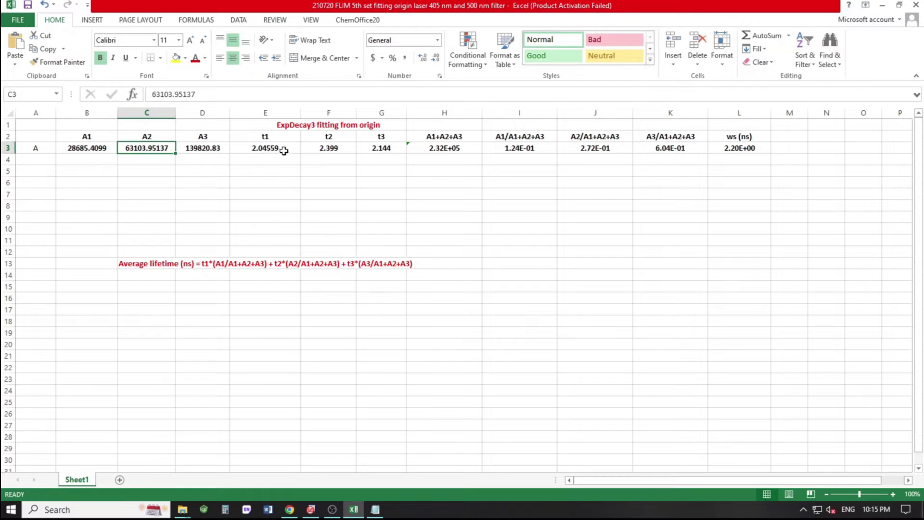
click(325, 149)
text(0.63608)
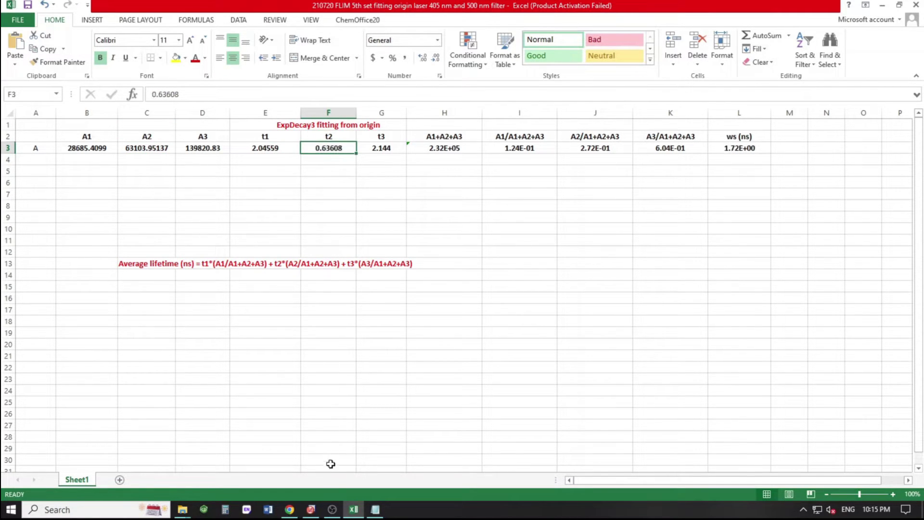
- Replace the A3 amplitude in Excel cell D3 with the value 3667.62475 from the Origin fit table
click(310, 509)
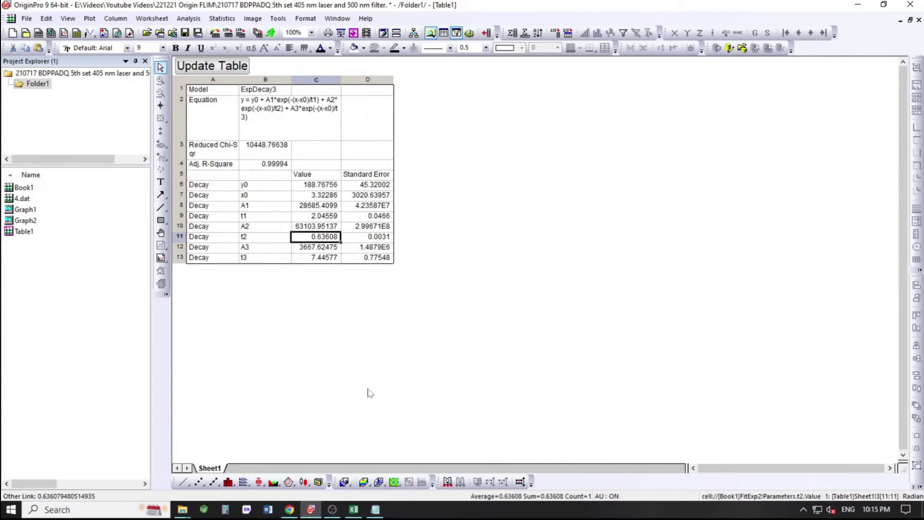
click(319, 248)
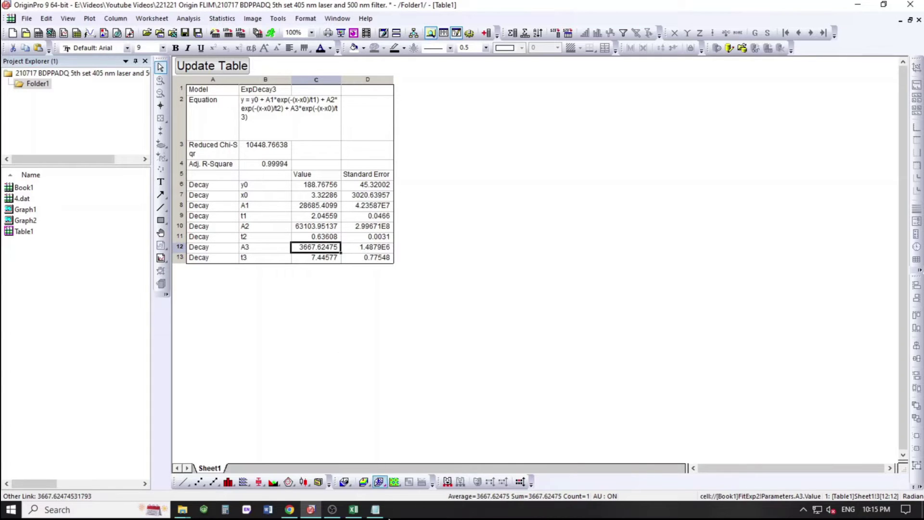
click(353, 509)
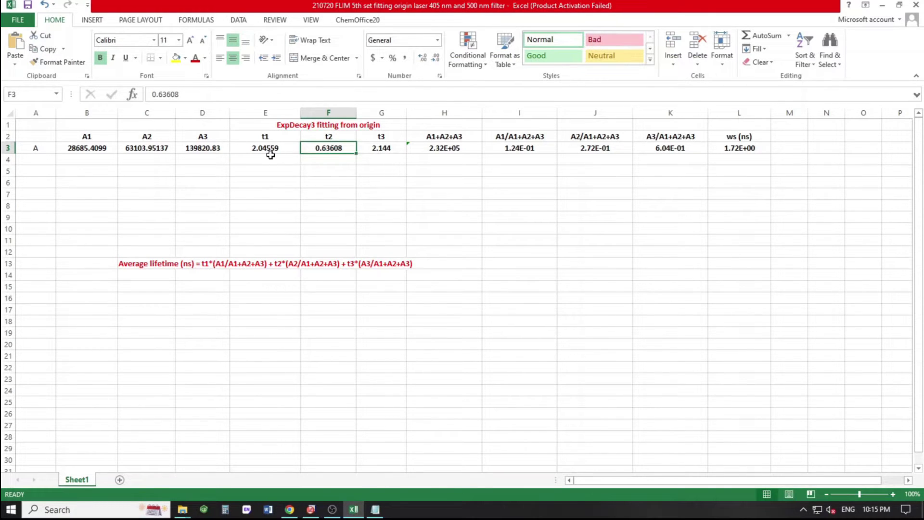
click(357, 515)
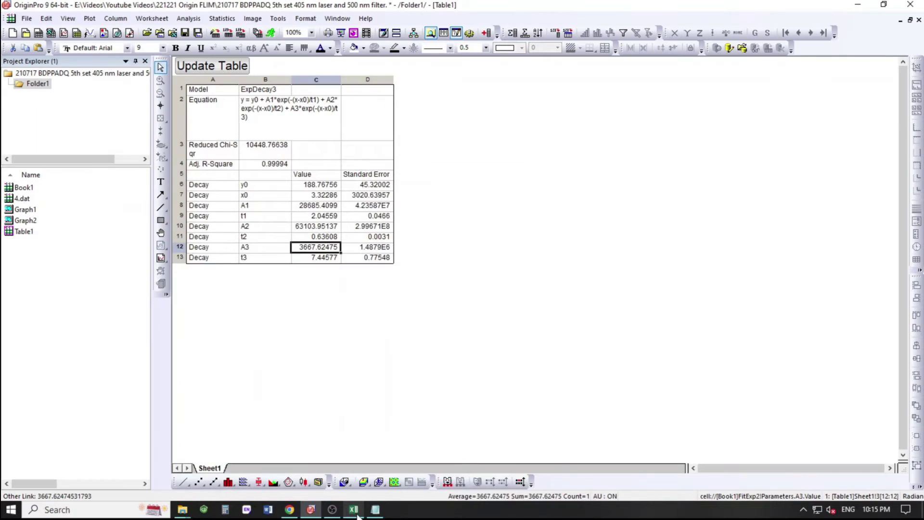
click(357, 516)
click(213, 153)
key(Delete)
text(3667.62475)
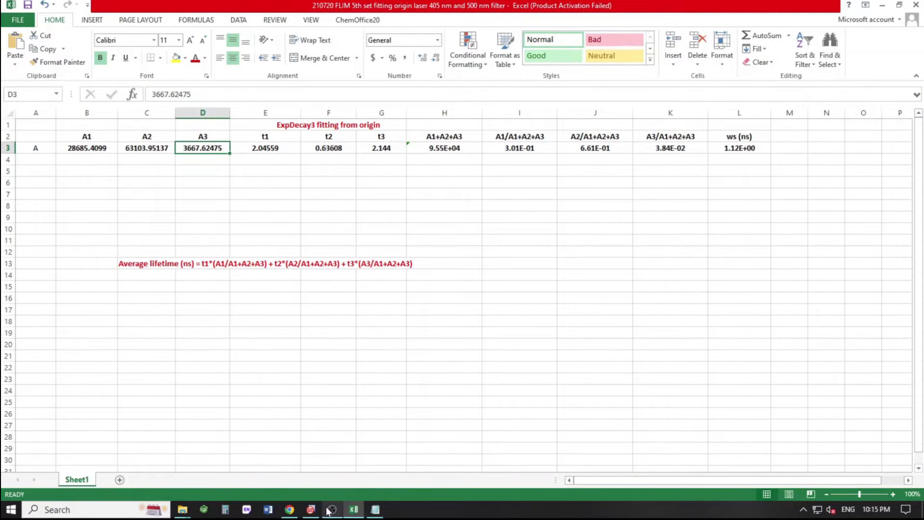
- Copy the t3 value 7.44577 from the Origin fit table into Excel cell G3 and check the ws (ns) average lifetime in L3
click(311, 509)
click(322, 257)
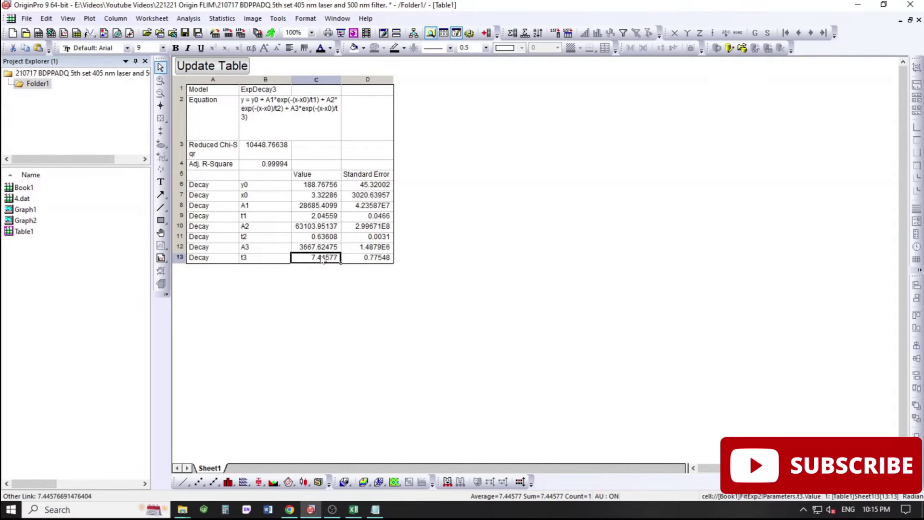
click(354, 509)
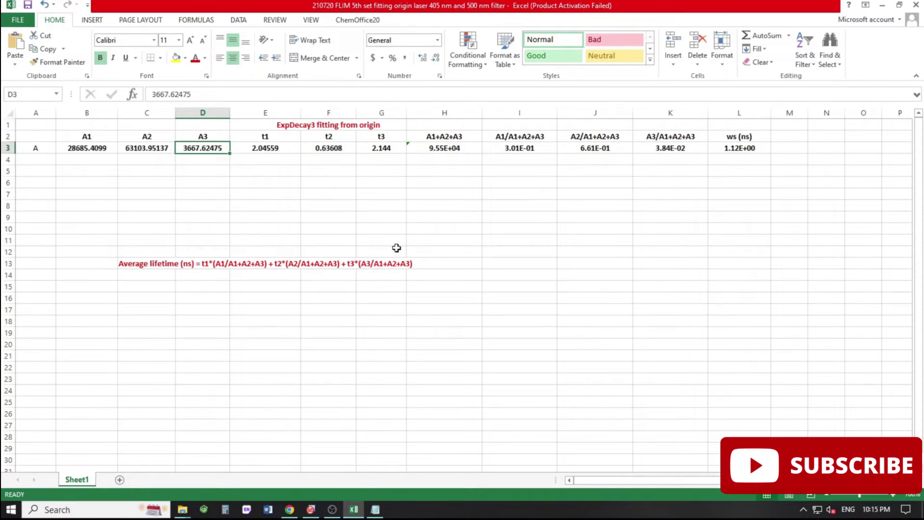
click(381, 148)
text(7.44577)
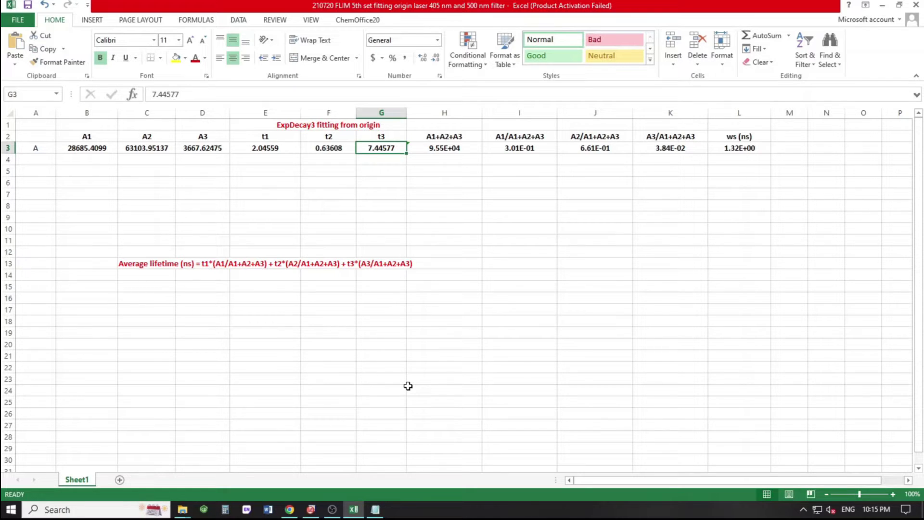
click(732, 148)
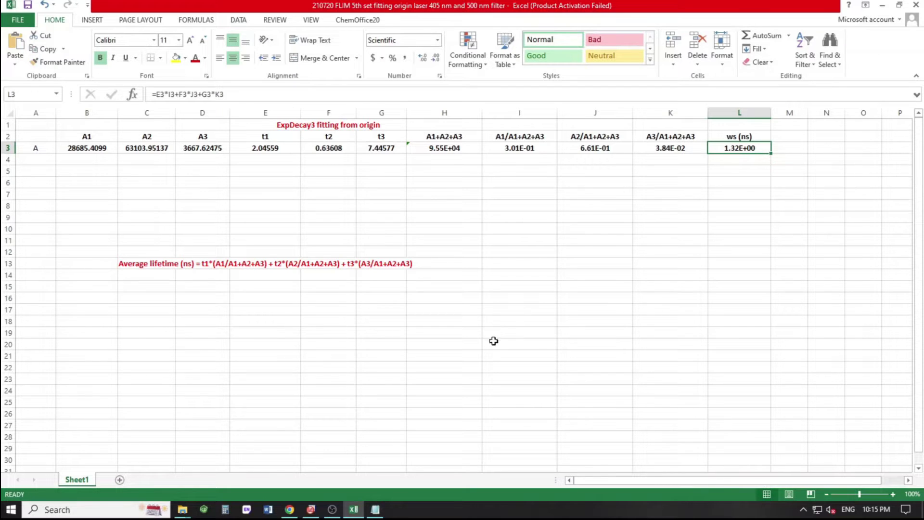
- Minimize the Excel and Origin windows, switch to the Notepad file 2 and examine its first three amplitude and lifetime parameters
click(884, 5)
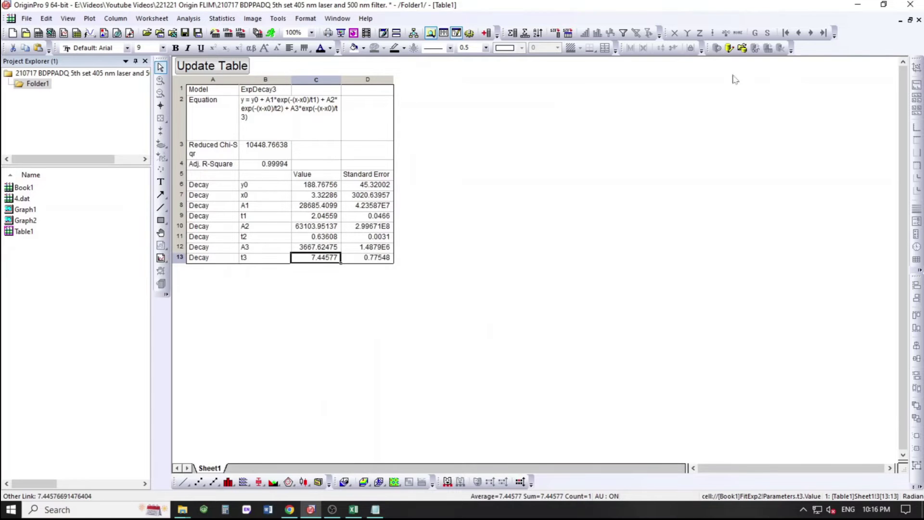
click(857, 5)
right_click(378, 116)
click(404, 145)
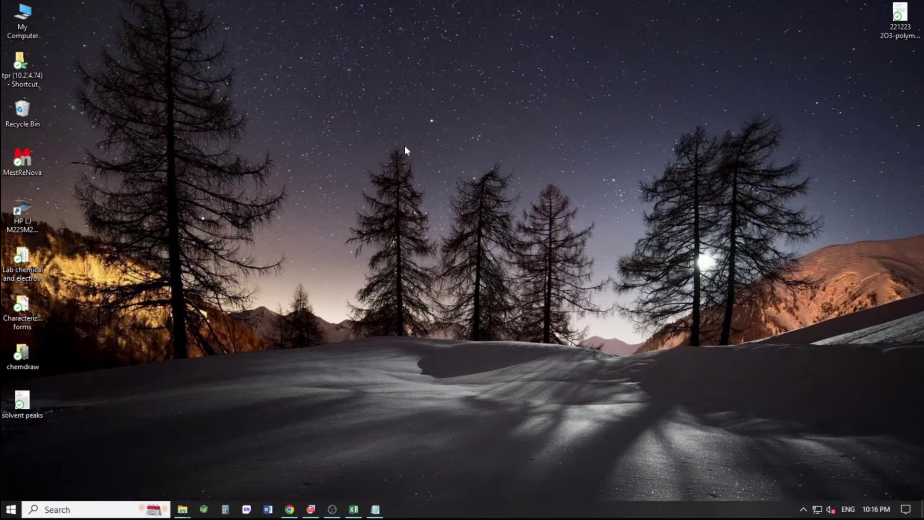
click(375, 509)
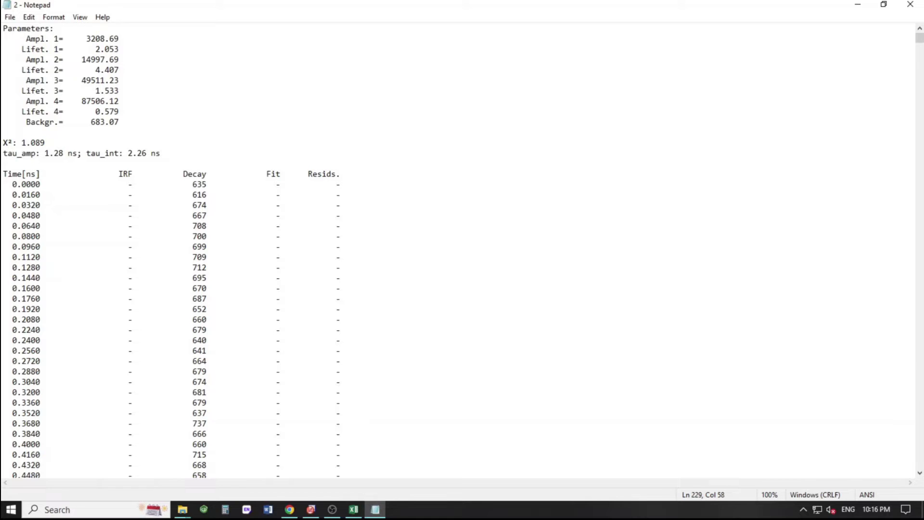
drag(26, 39, 58, 49)
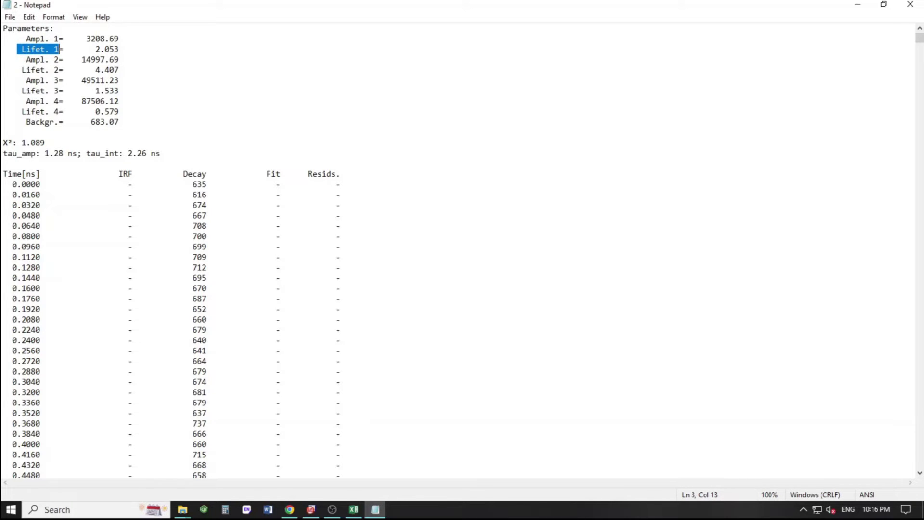
drag(22, 39, 72, 70)
drag(12, 80, 87, 91)
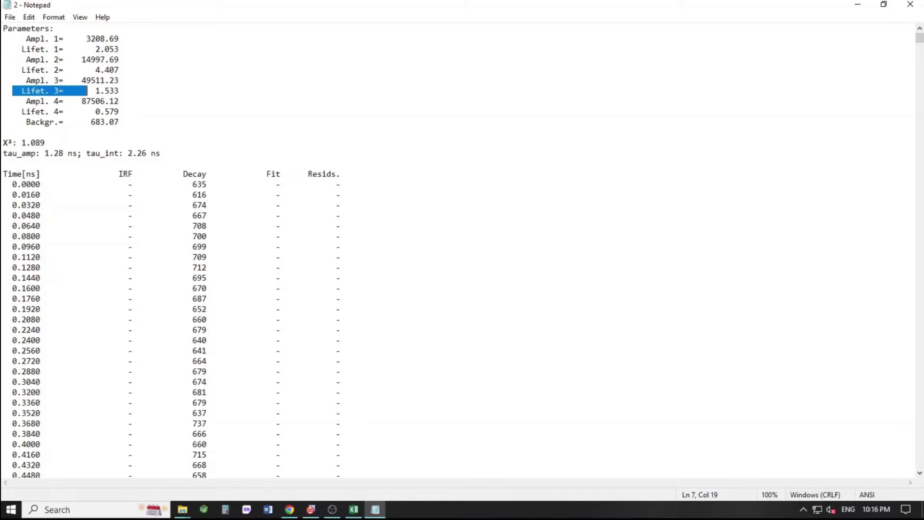
- Examine the X² goodness-of-fit line below the fit parameters in the Notepad file
click(340, 257)
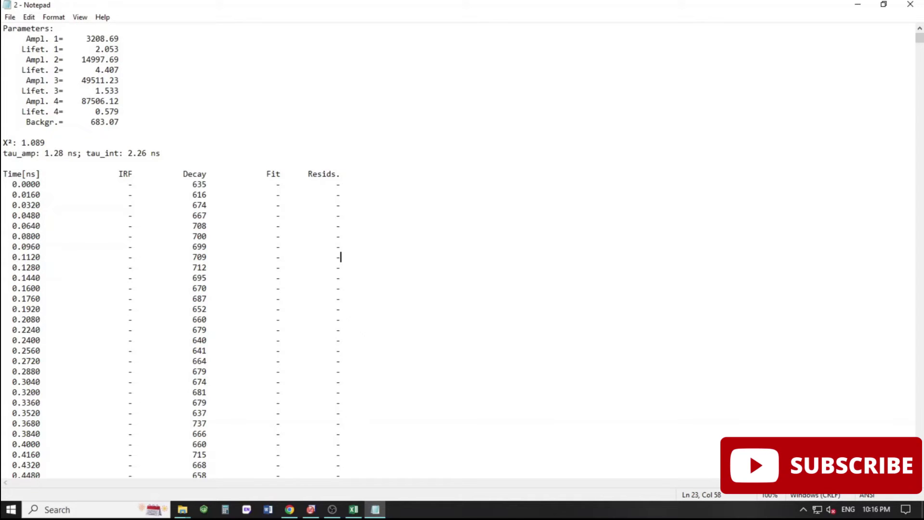
drag(46, 143, 4, 143)
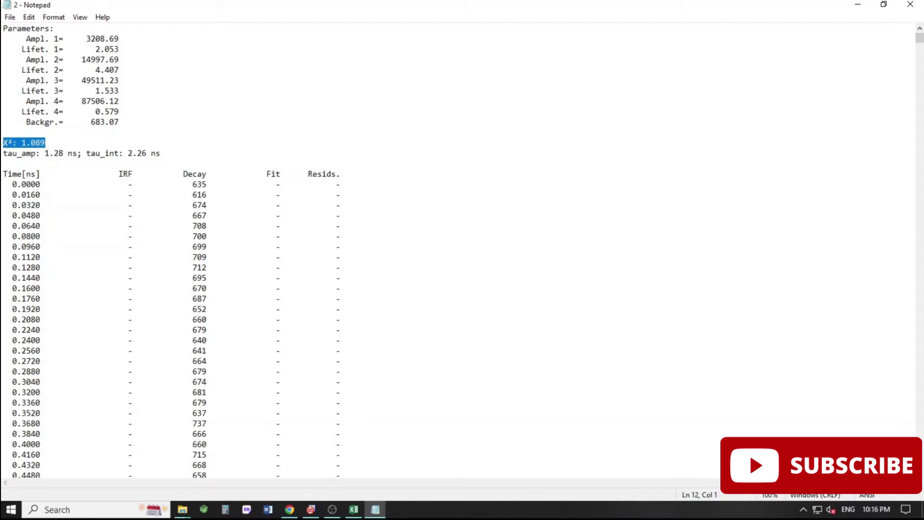
click(46, 142)
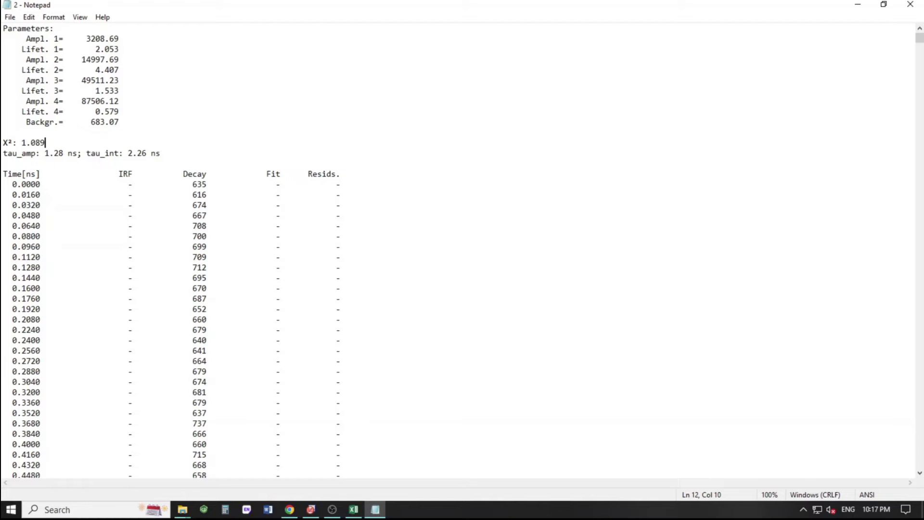
- Examine the X² goodness-of-fit line and the tau_amp average lifetime entry beneath it
key(shift+Home)
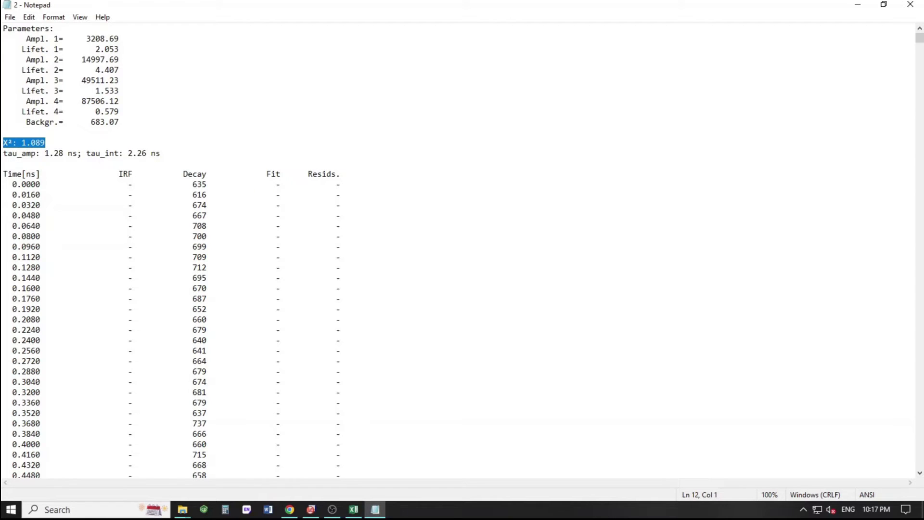
key(Right)
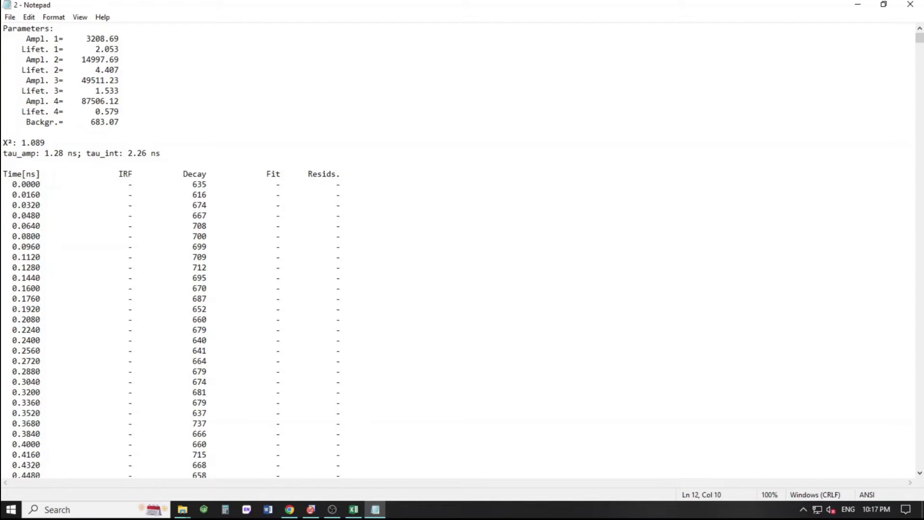
key(Right)
key(shift+Right)
key(shift+Right)
key(shift+Right)
key(shift+Right)
key(shift+Right)
key(shift+Right)
key(shift+Right)
key(shift+Right)
key(shift+Right)
key(shift+Right)
key(shift+Right)
key(shift+Right)
key(shift+Right)
key(shift+Right)
key(shift+Right)
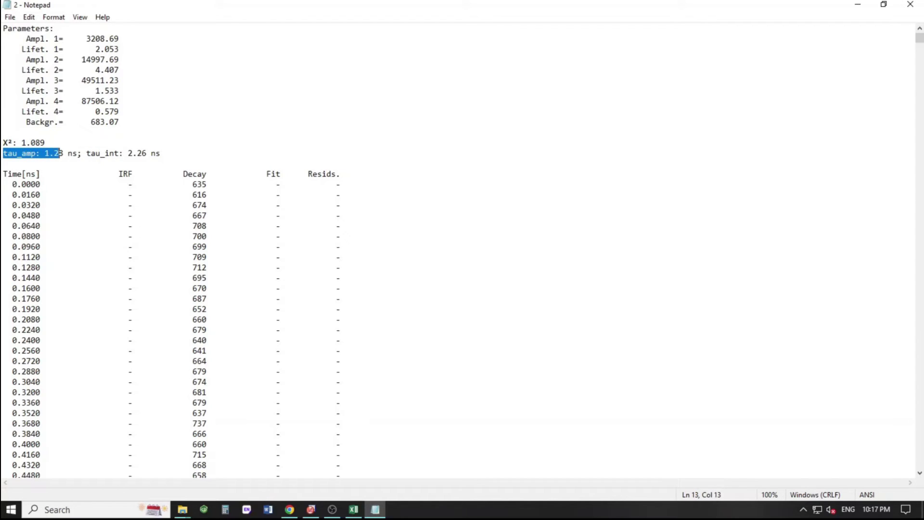
key(shift+Right)
- Examine the fourth amplitude and lifetime entries in the Notepad parameter list
key(Down)
key(Up)
key(Up)
key(Up)
key(Up)
key(Up)
key(Left)
key(shift+Right)
key(shift+Right)
key(shift+Right)
key(shift+Right)
key(shift+Right)
key(shift+Right)
key(shift+Right)
key(shift+Right)
key(shift+Right)
key(shift+Right)
key(shift+Right)
key(shift+Right)
key(shift+Right)
key(shift+Right)
key(shift+Right)
key(shift+Right)
key(shift+Right)
key(shift+Right)
key(Left)
key(Left)
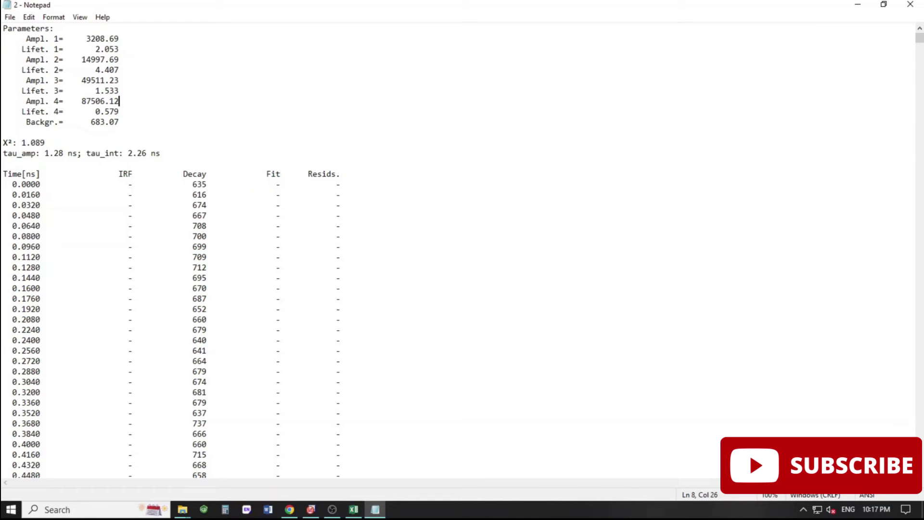
- Review the tau_amp and tau_int average lifetimes on the line below X²
drag(3, 153, 77, 153)
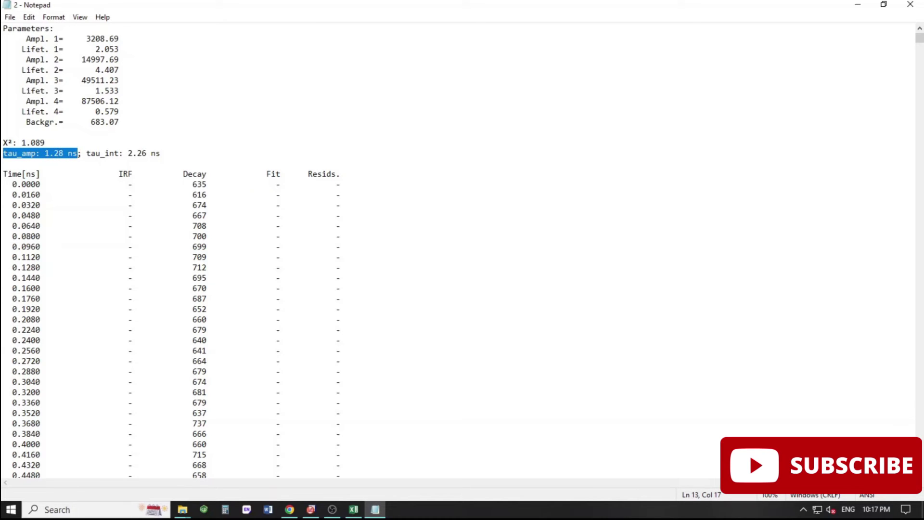
click(161, 153)
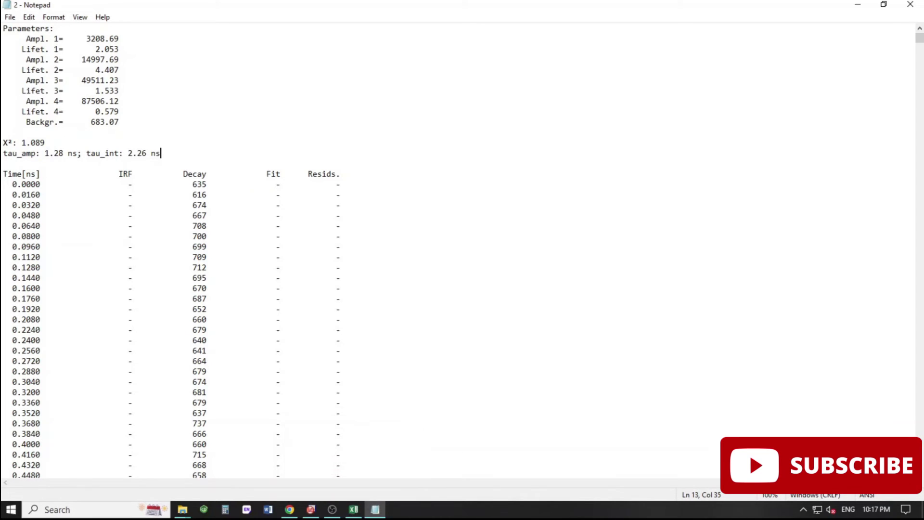
drag(3, 153, 73, 153)
click(352, 511)
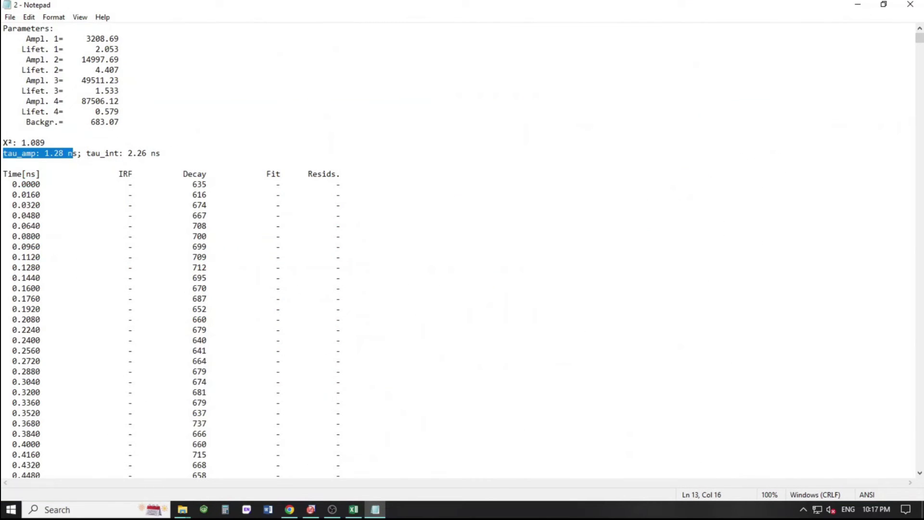
click(77, 153)
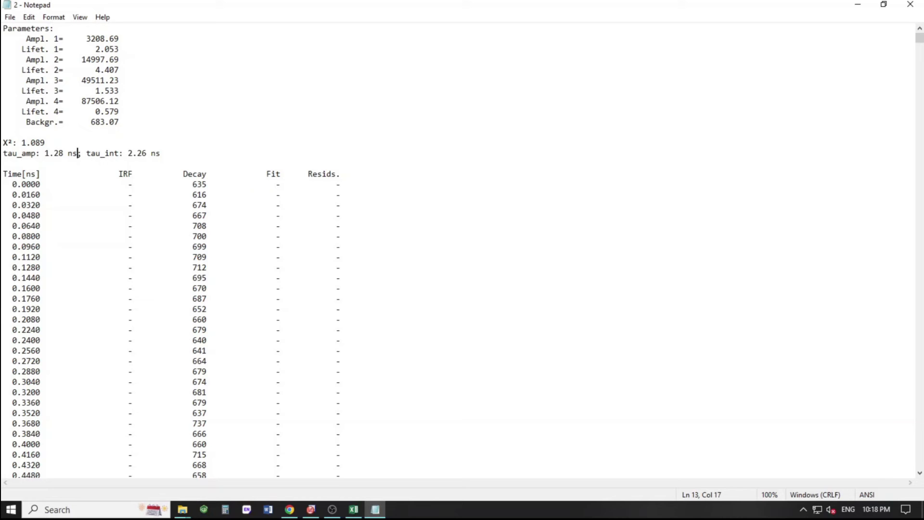
- Examine the Time[ns], Decay and Fit column headings of the Notepad data table
drag(3, 174, 42, 173)
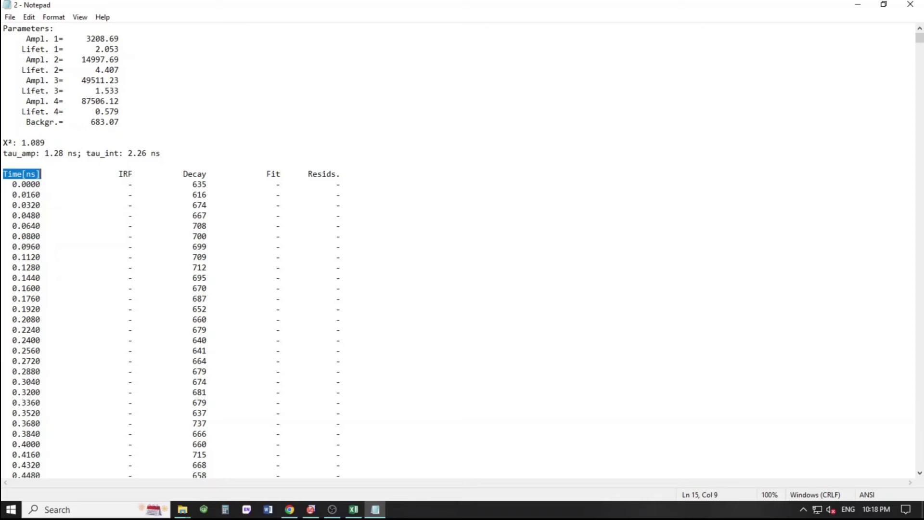
drag(184, 174, 207, 174)
drag(266, 174, 282, 173)
- Find the first data row that contains a Fit value and examine its time and fit entries
scroll(457, 251, down, 2)
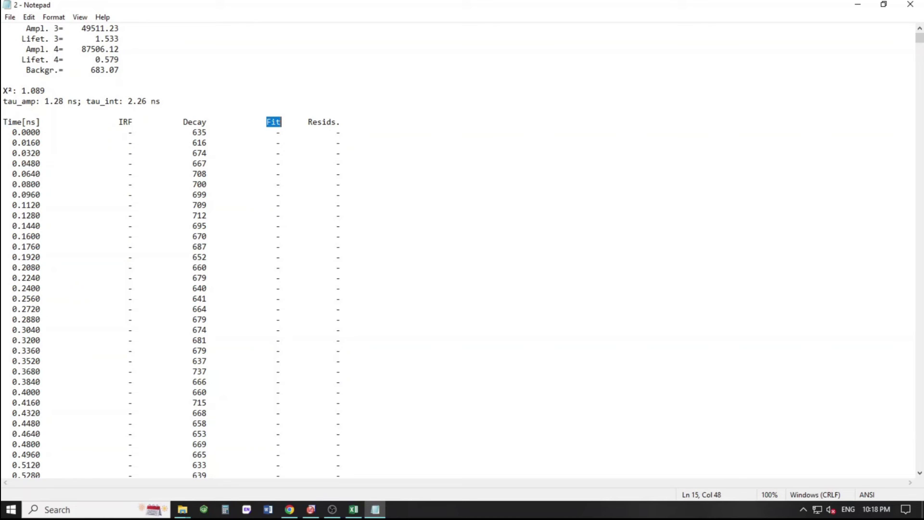
scroll(457, 250, down, 8)
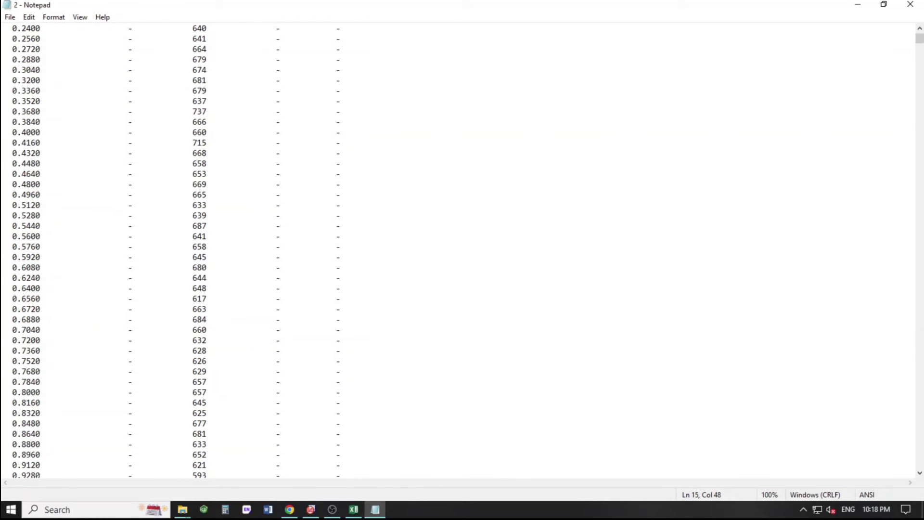
scroll(458, 250, down, 15)
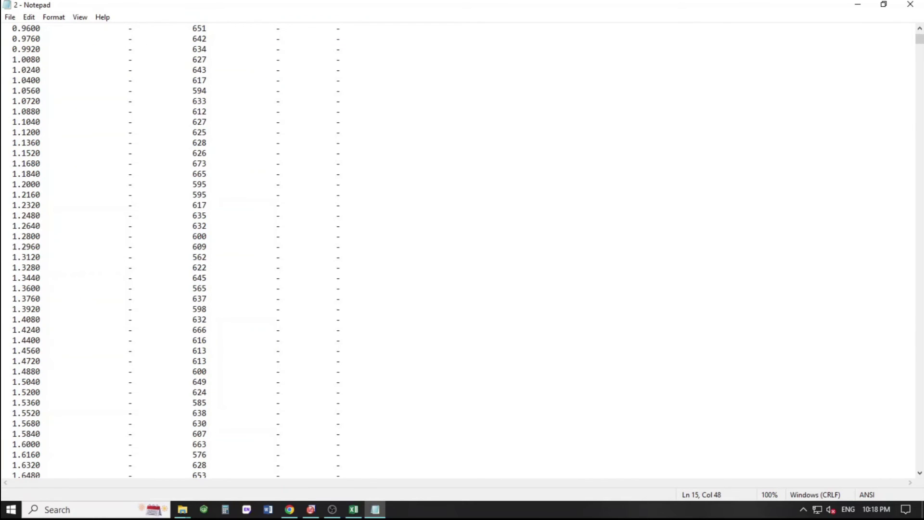
scroll(457, 251, down, 20)
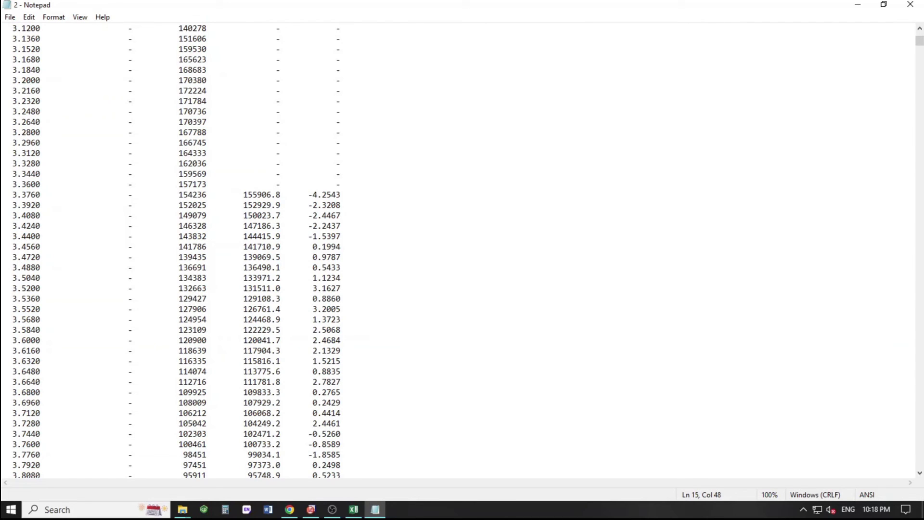
drag(8, 194, 41, 195)
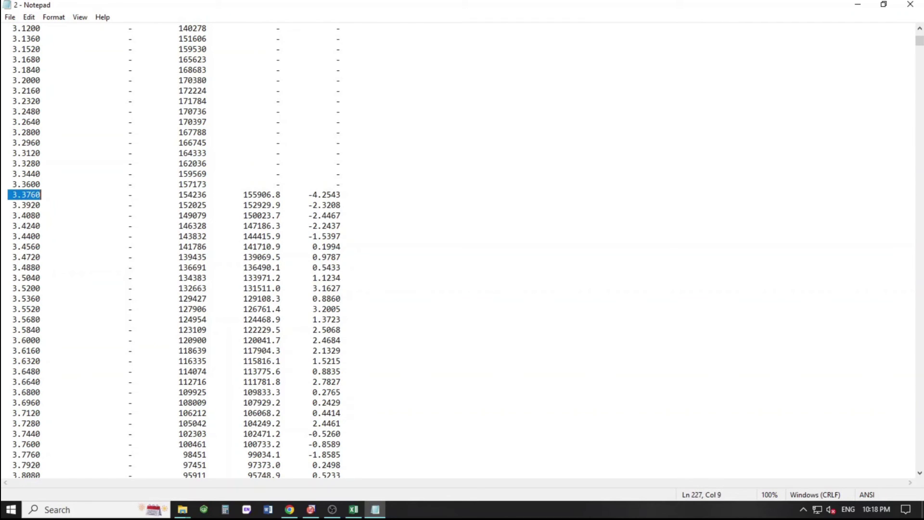
drag(239, 194, 281, 195)
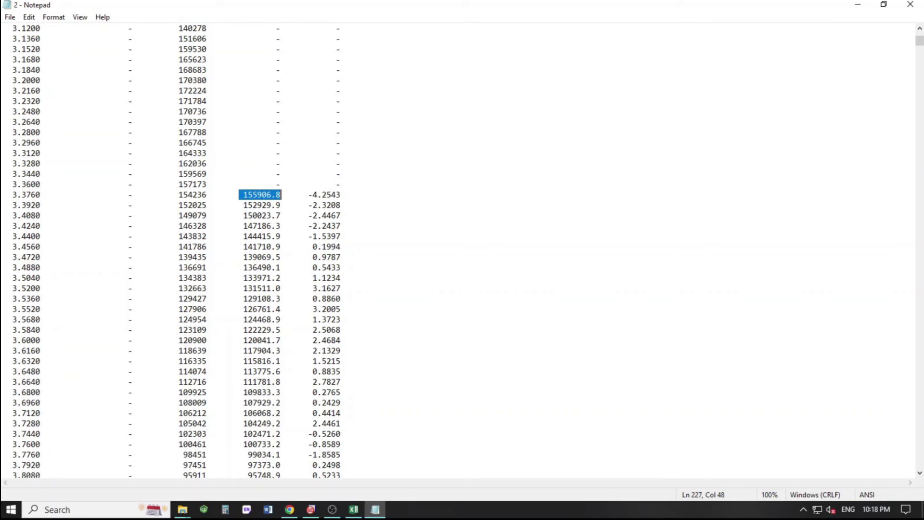
- Compare the data rows without fit values to the fitted rows, then return to the parameter list
scroll(281, 194, up, 2)
scroll(281, 194, up, 20)
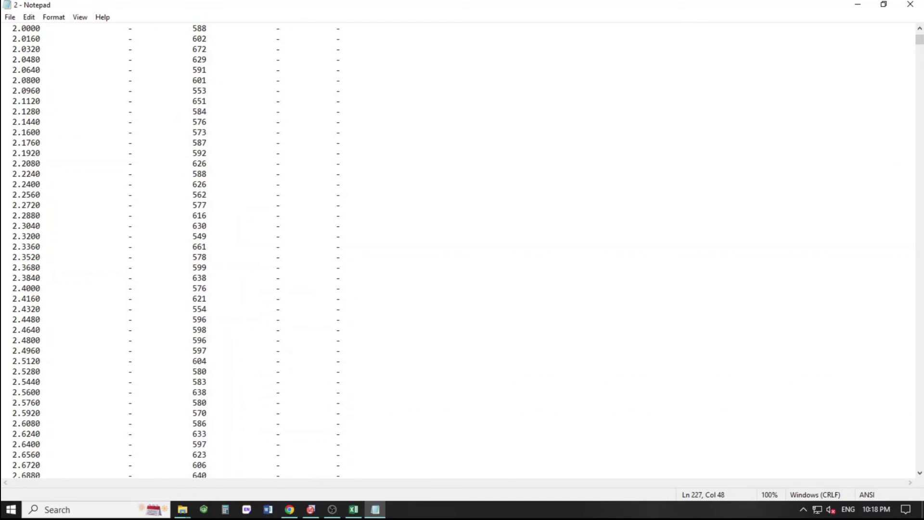
scroll(462, 250, up, 20)
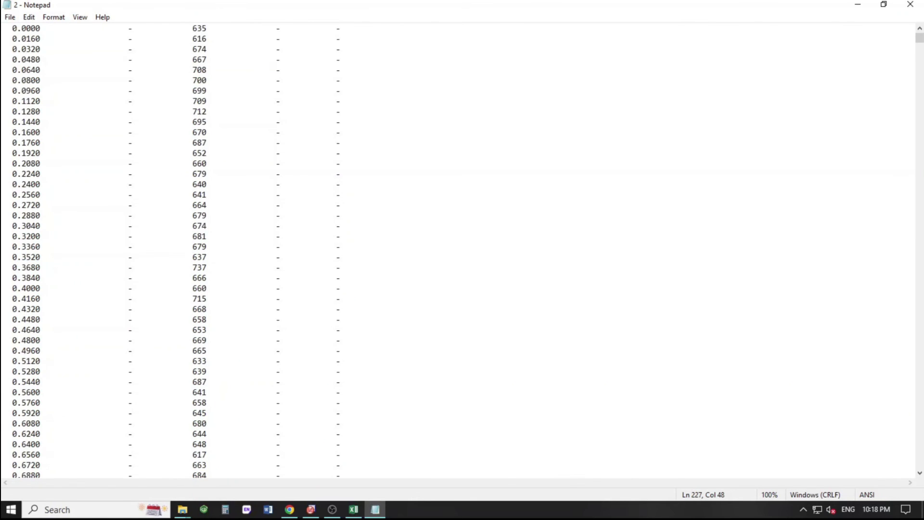
scroll(462, 251, down, 20)
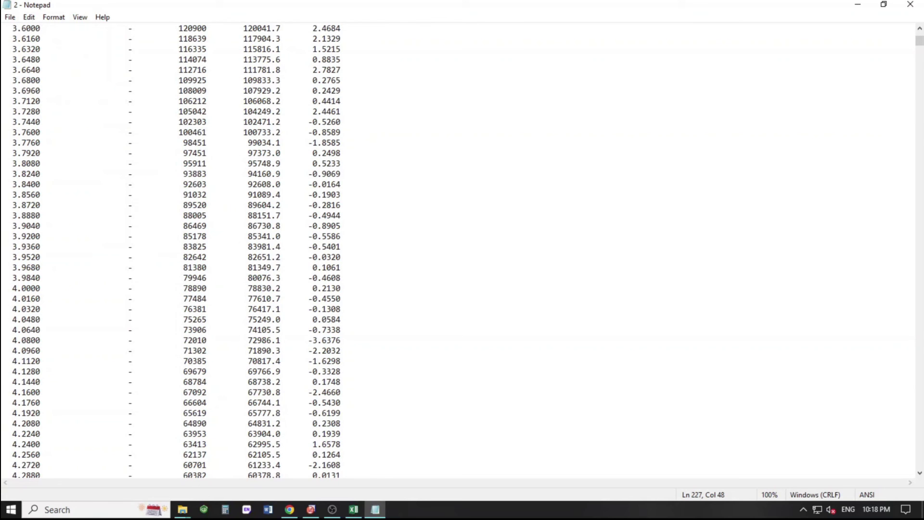
scroll(462, 250, up, 20)
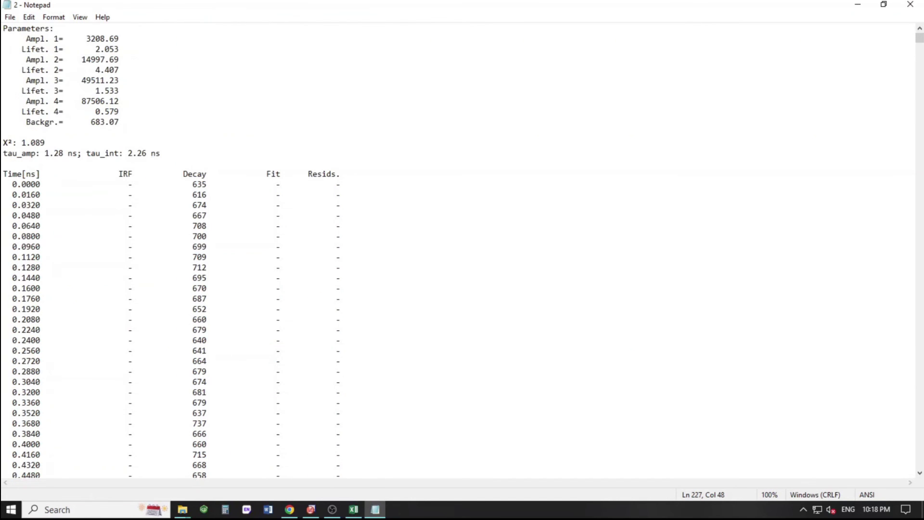
- Minimize the Notepad file, switch to OriginPro and open Graph2 from the project folder
click(857, 5)
click(311, 509)
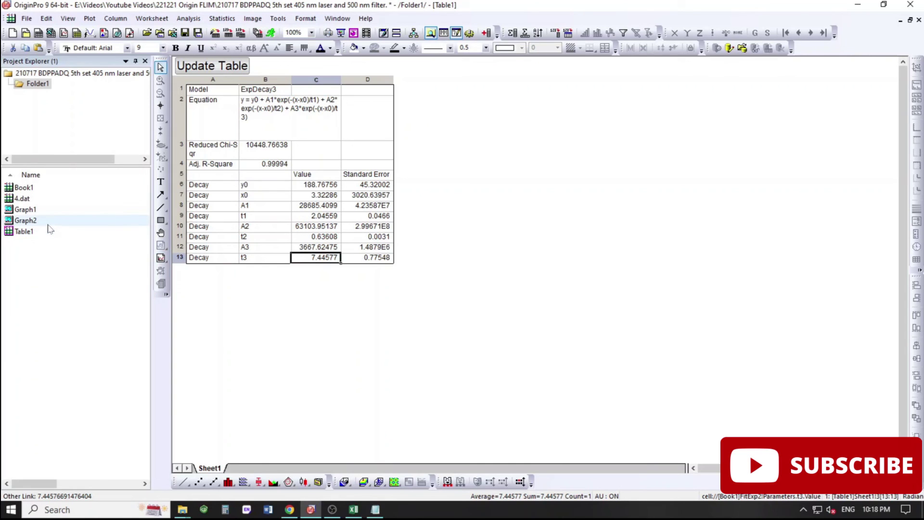
double_click(48, 224)
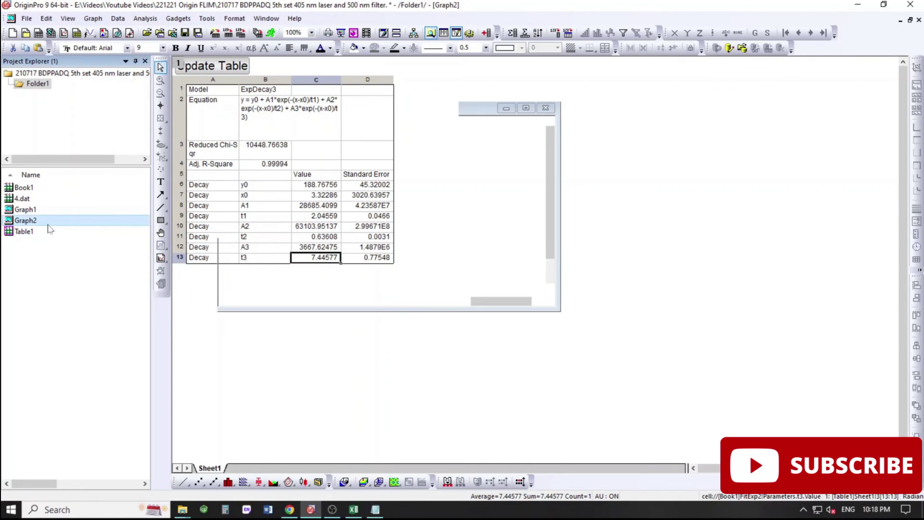